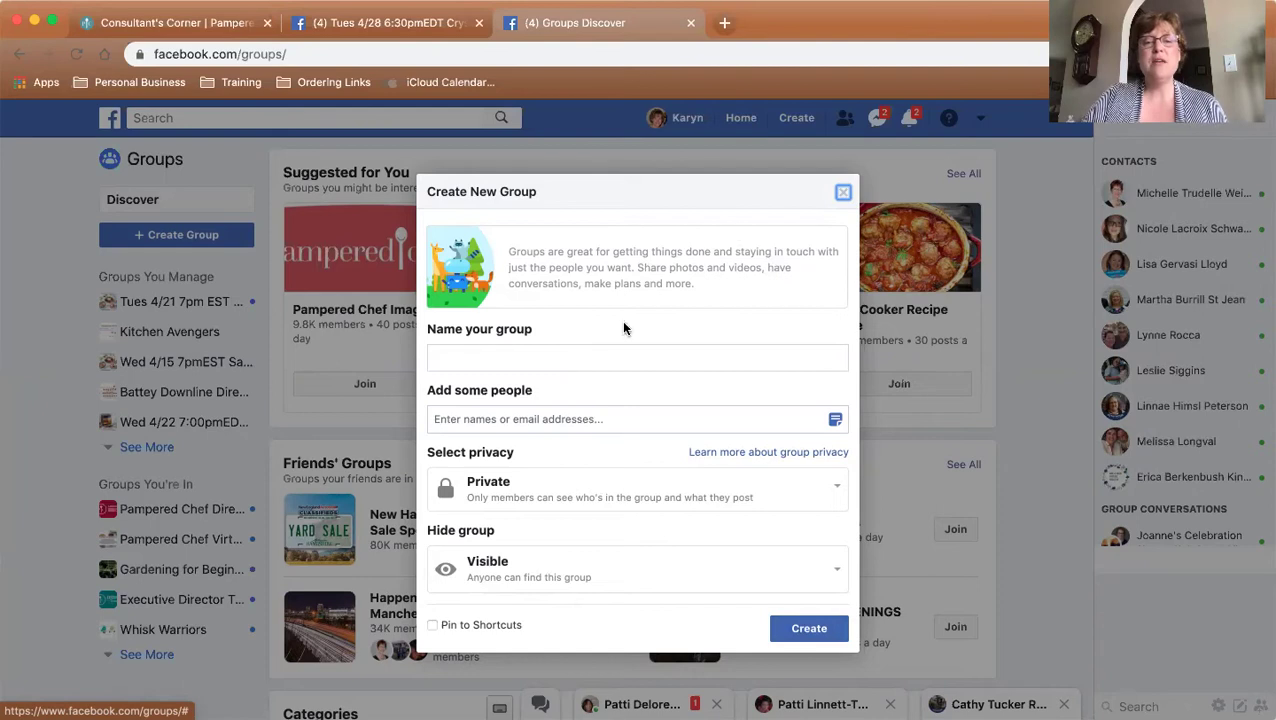
Create a Facebook group named with the owner's first name followed by "Launch", adding one friend as its first member
click(581, 354)
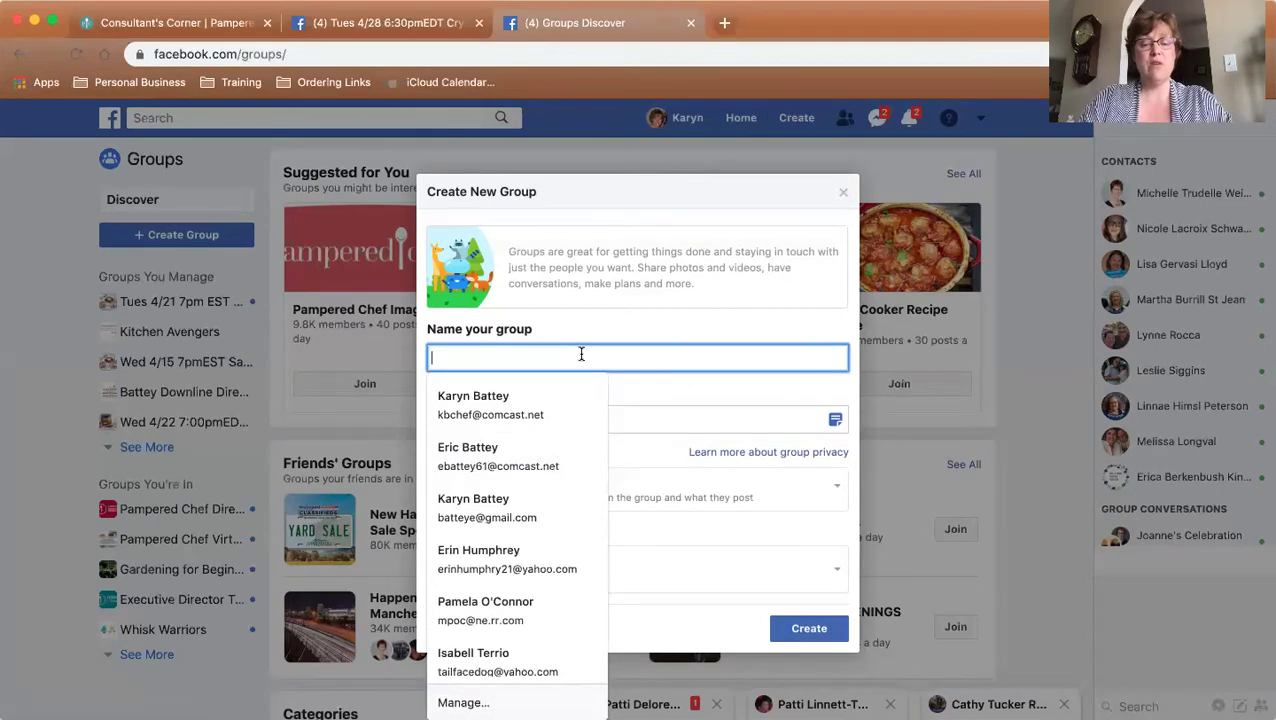
text(Karyn's Launch)
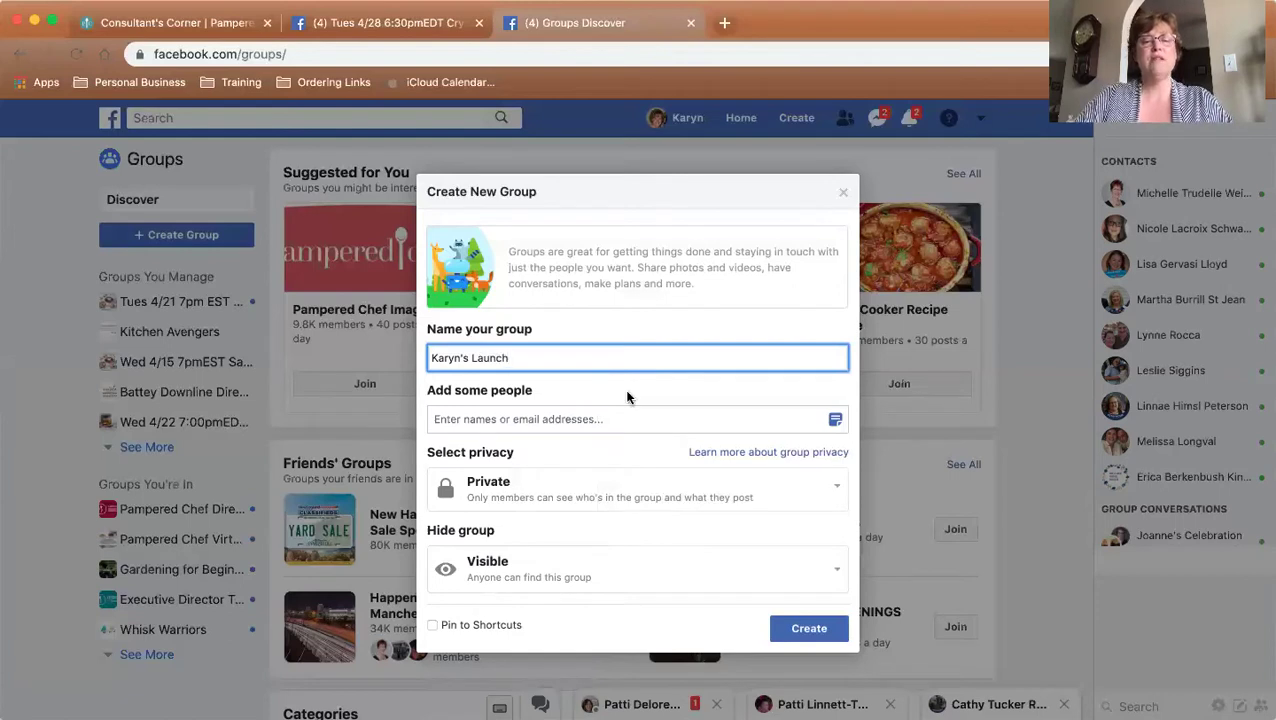
click(563, 421)
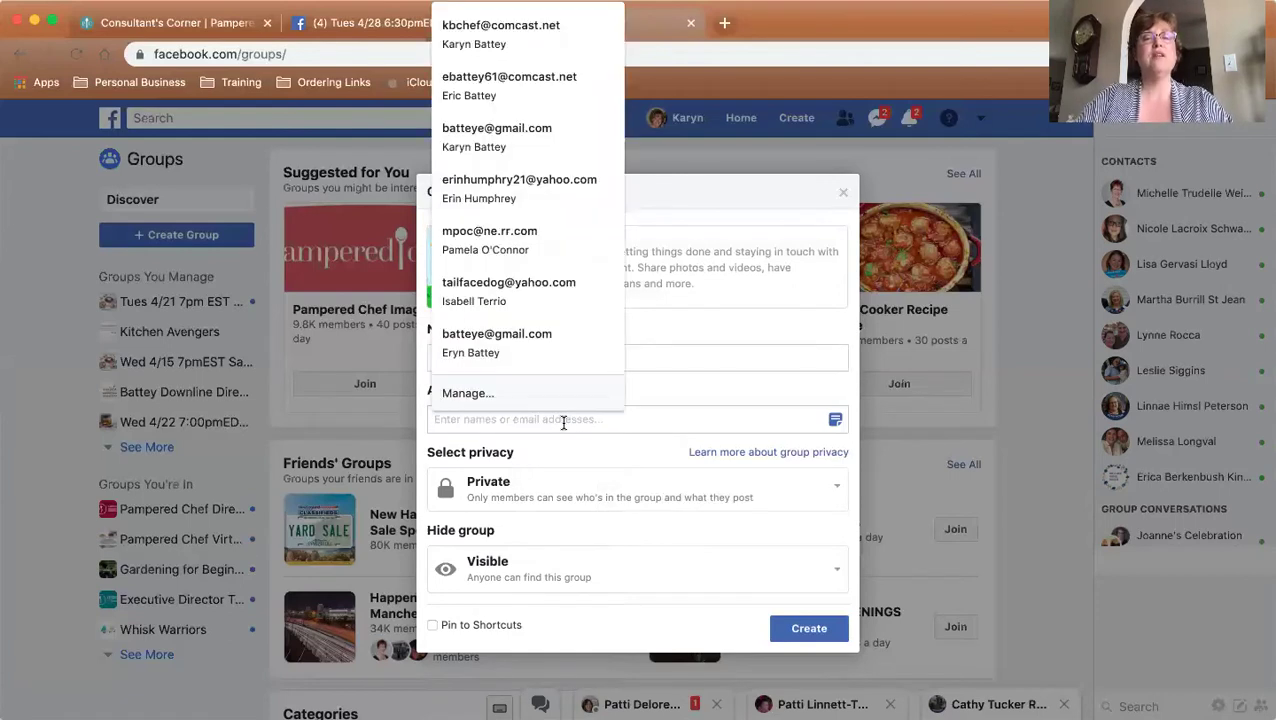
text(eric)
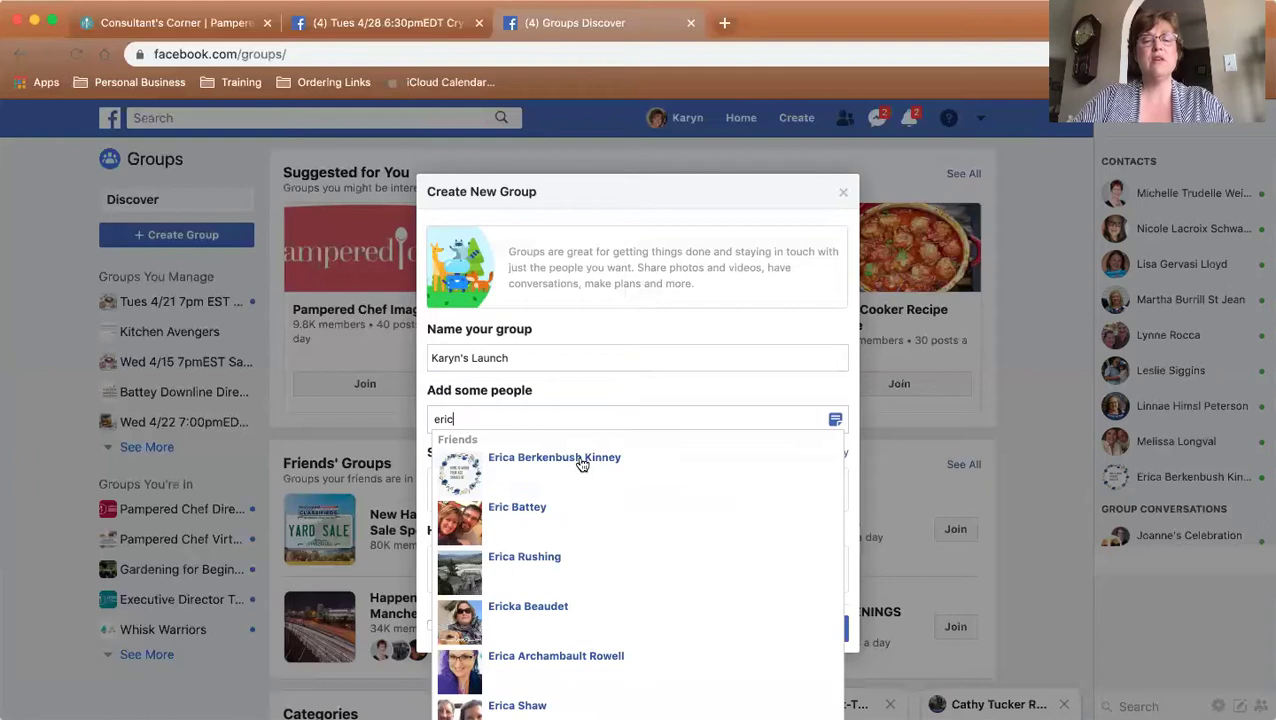
click(548, 505)
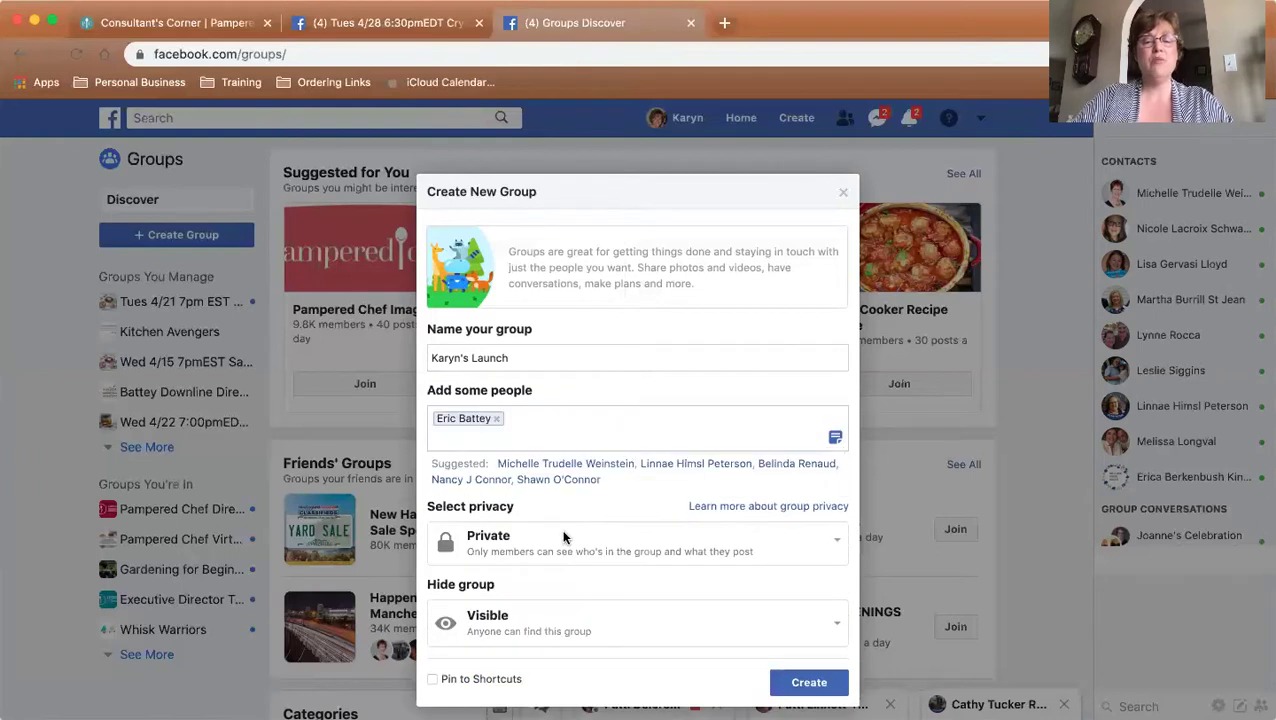
scroll(564, 535, down, 1)
click(802, 664)
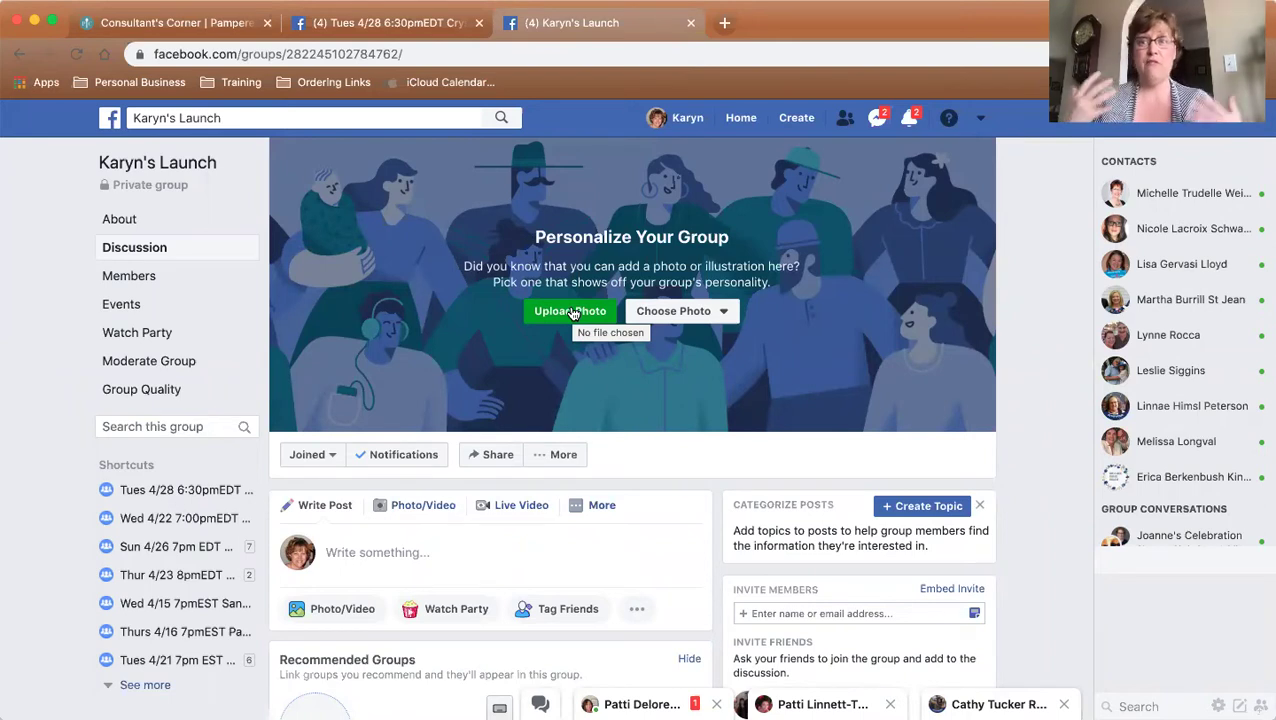
Switch to Pampered Chef Consultant's Corner, open Marketing Imagery and look through its categories
click(236, 28)
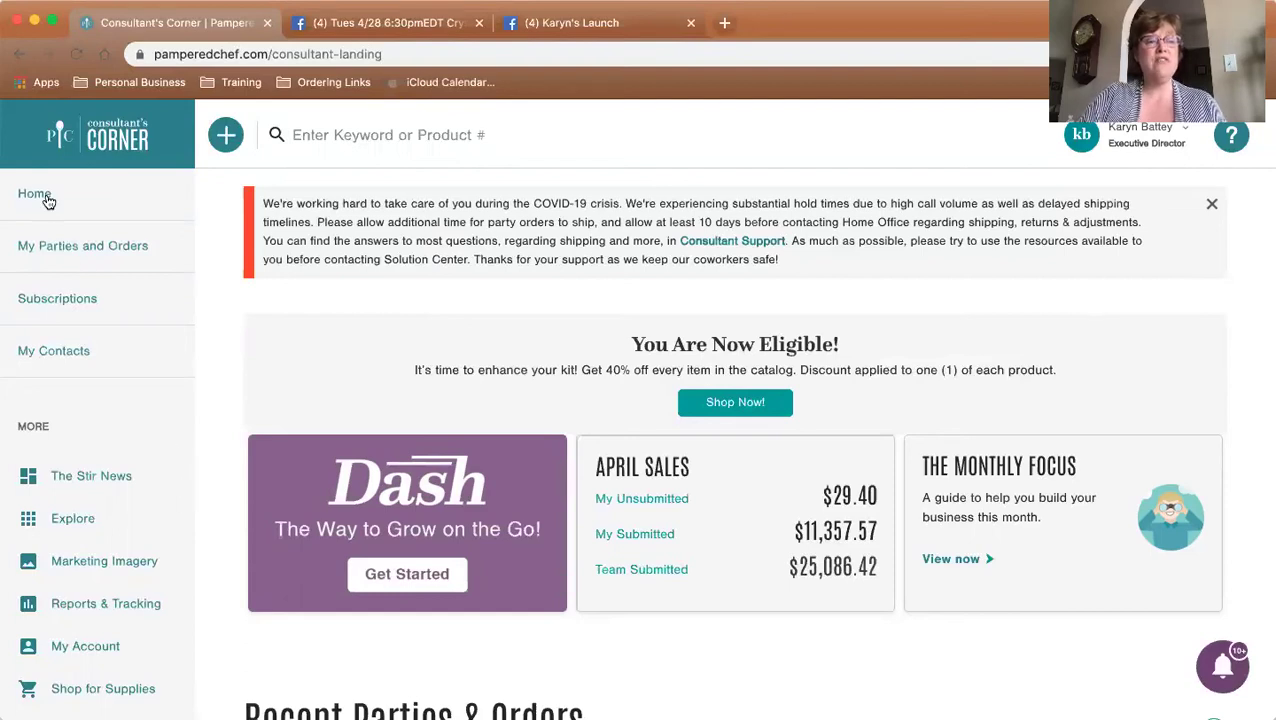
click(81, 563)
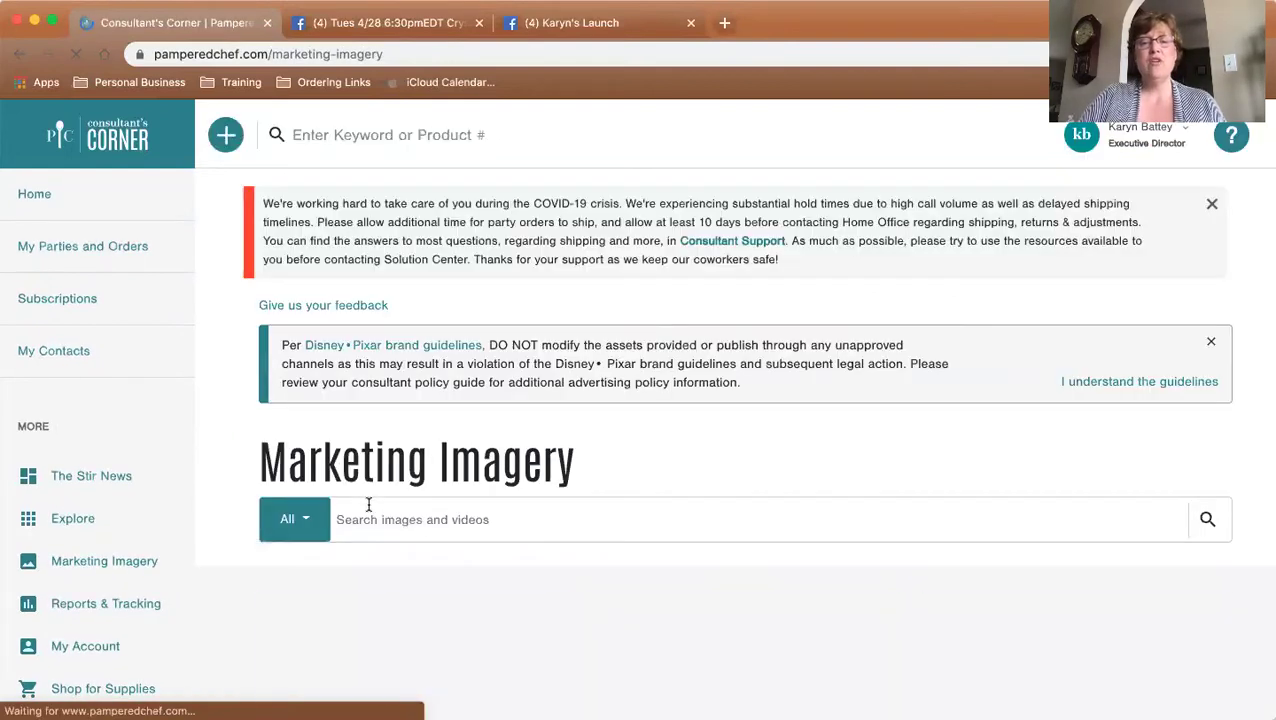
scroll(369, 505, down, 5)
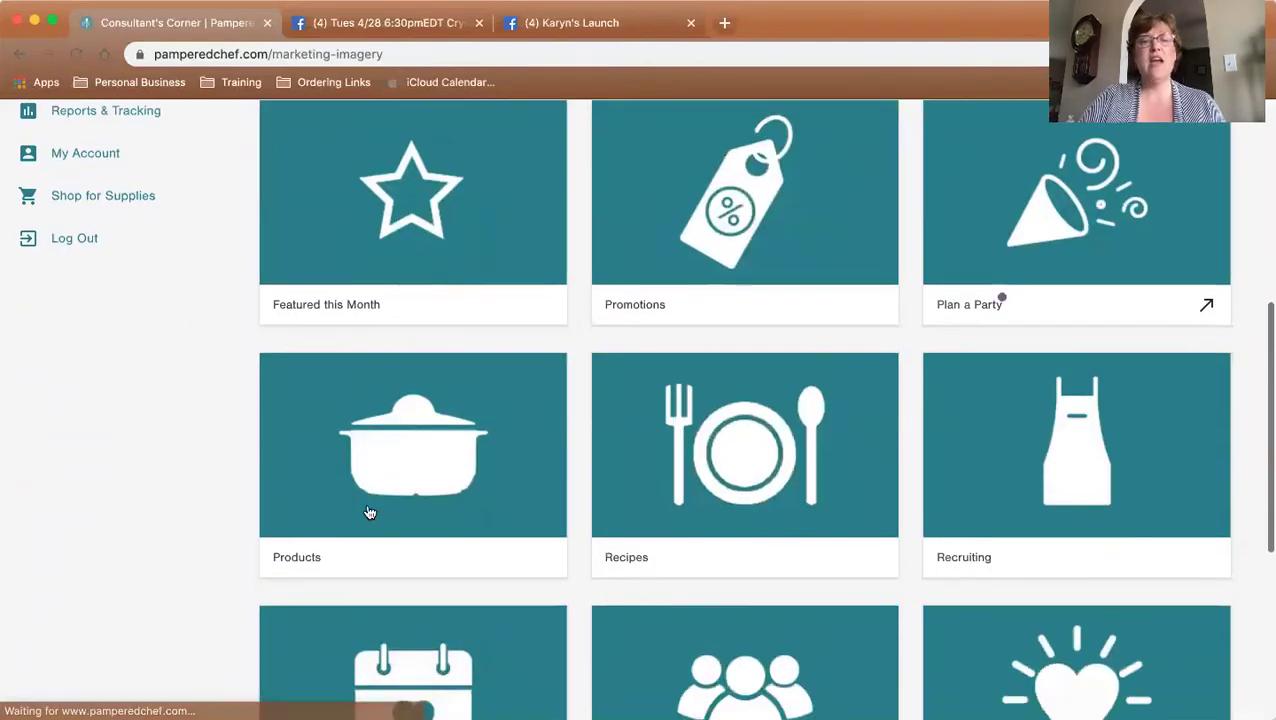
scroll(375, 490, up, 2)
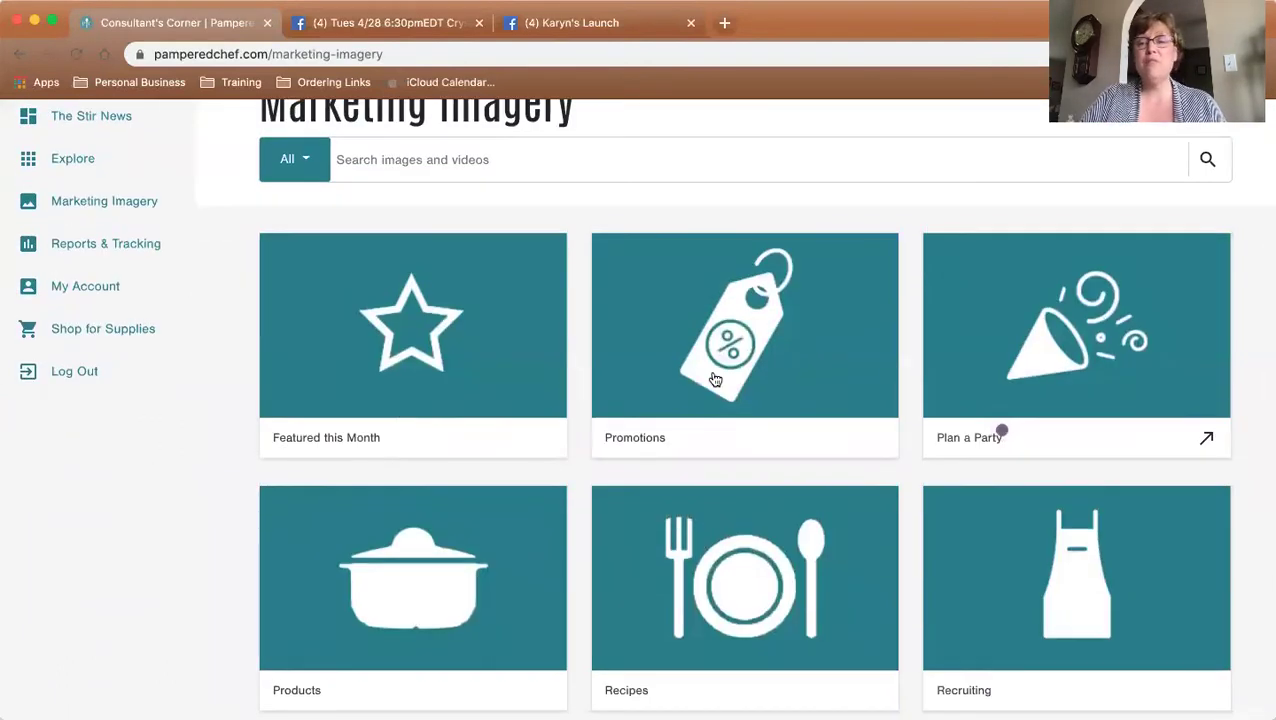
scroll(515, 595, down, 3)
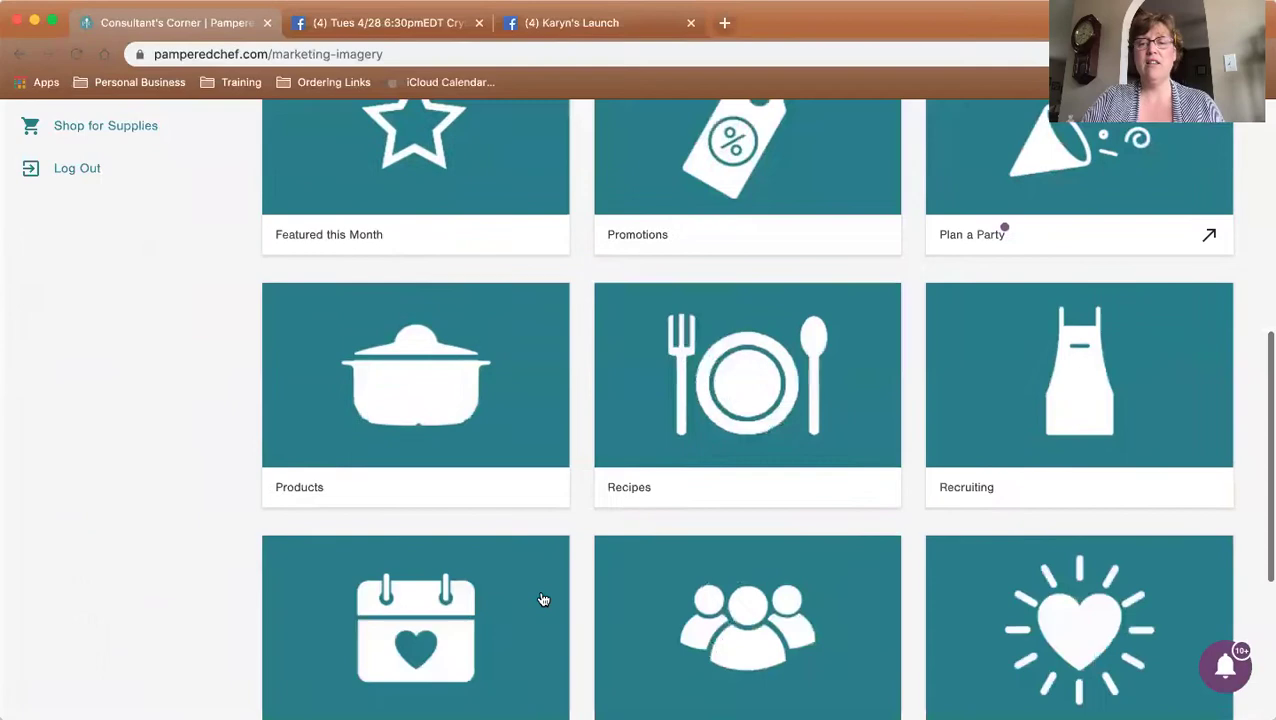
scroll(543, 600, down, 3)
scroll(533, 598, up, 10)
scroll(536, 600, down, 1)
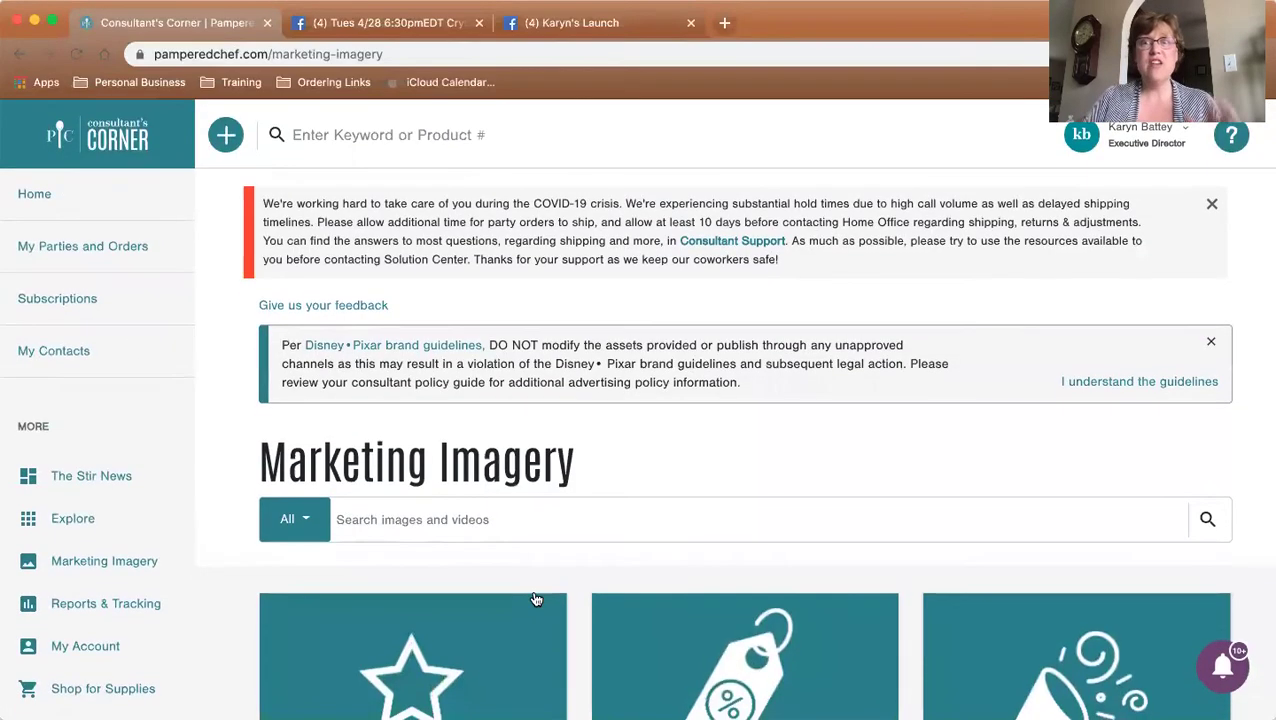
Search all marketing imagery for "April" and skim the results
click(437, 514)
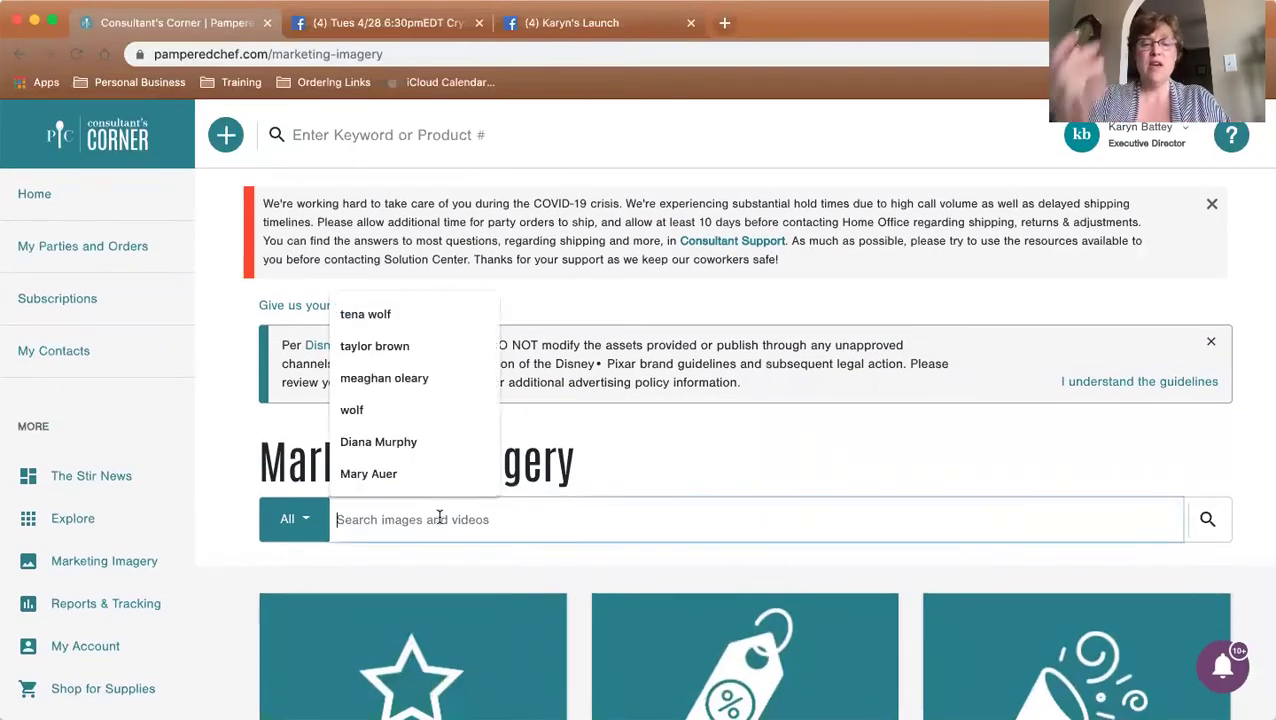
text(April)
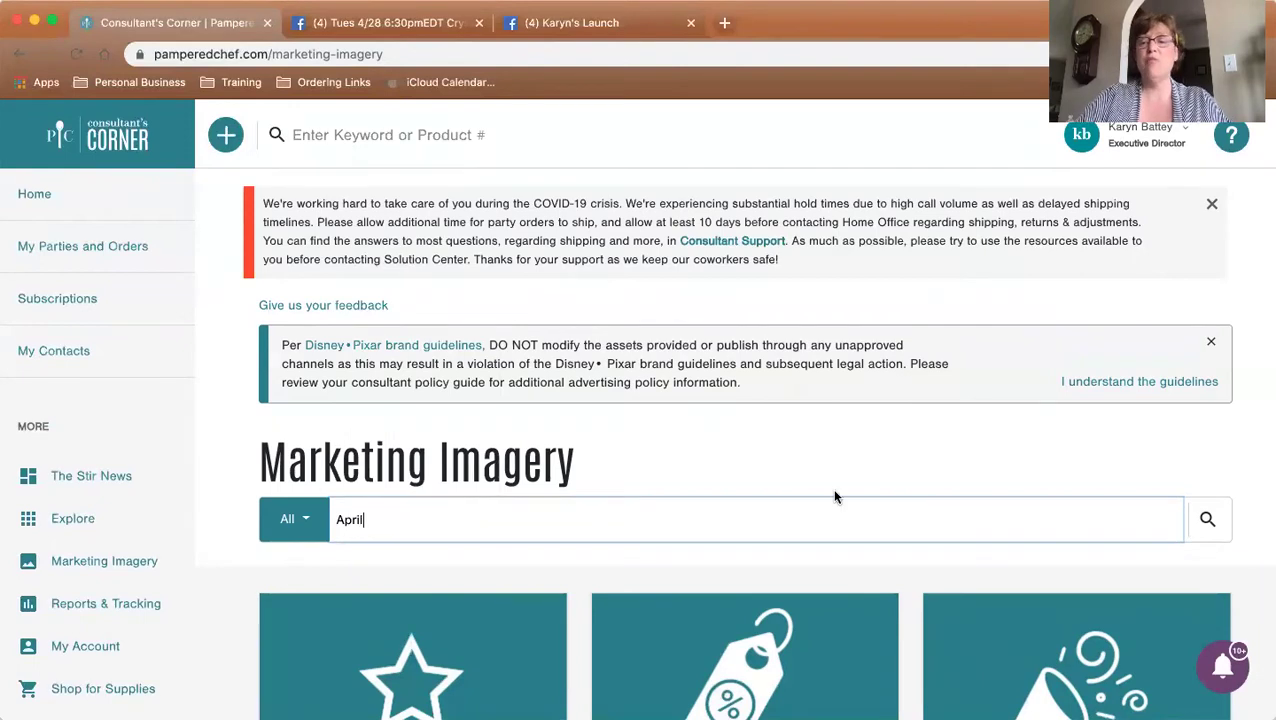
click(1206, 522)
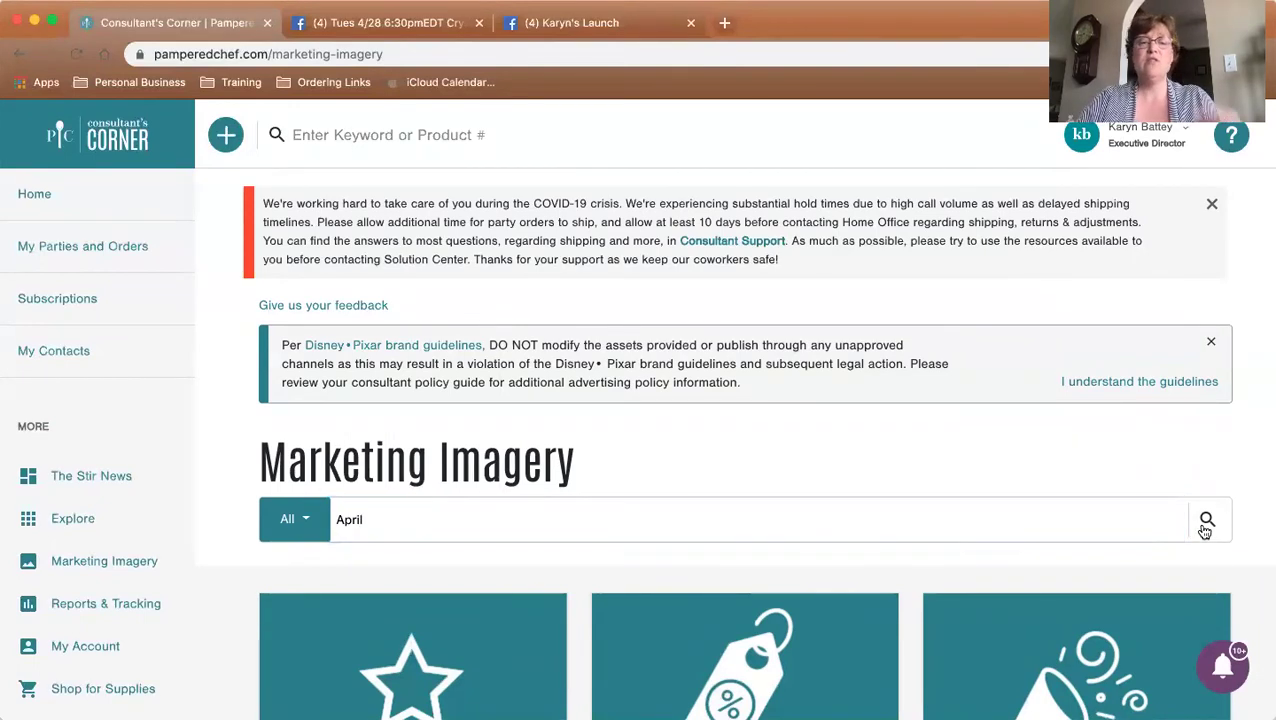
scroll(954, 518, down, 3)
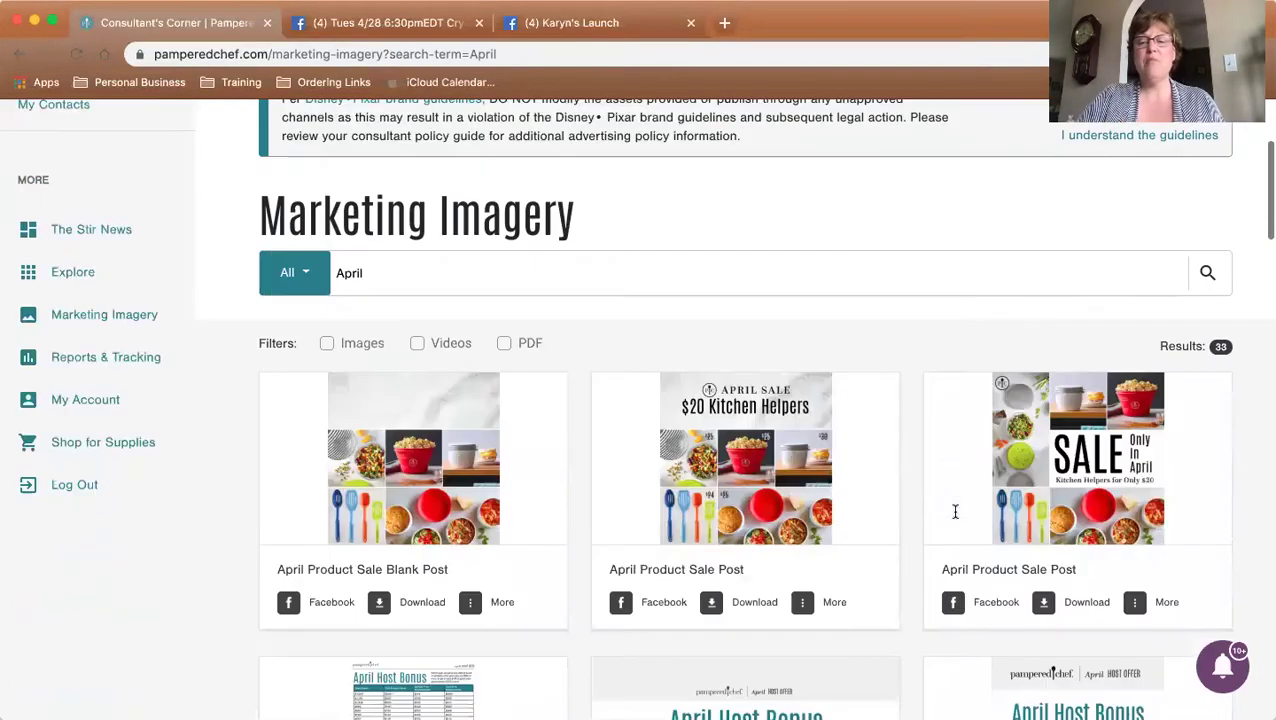
scroll(954, 518, down, 10)
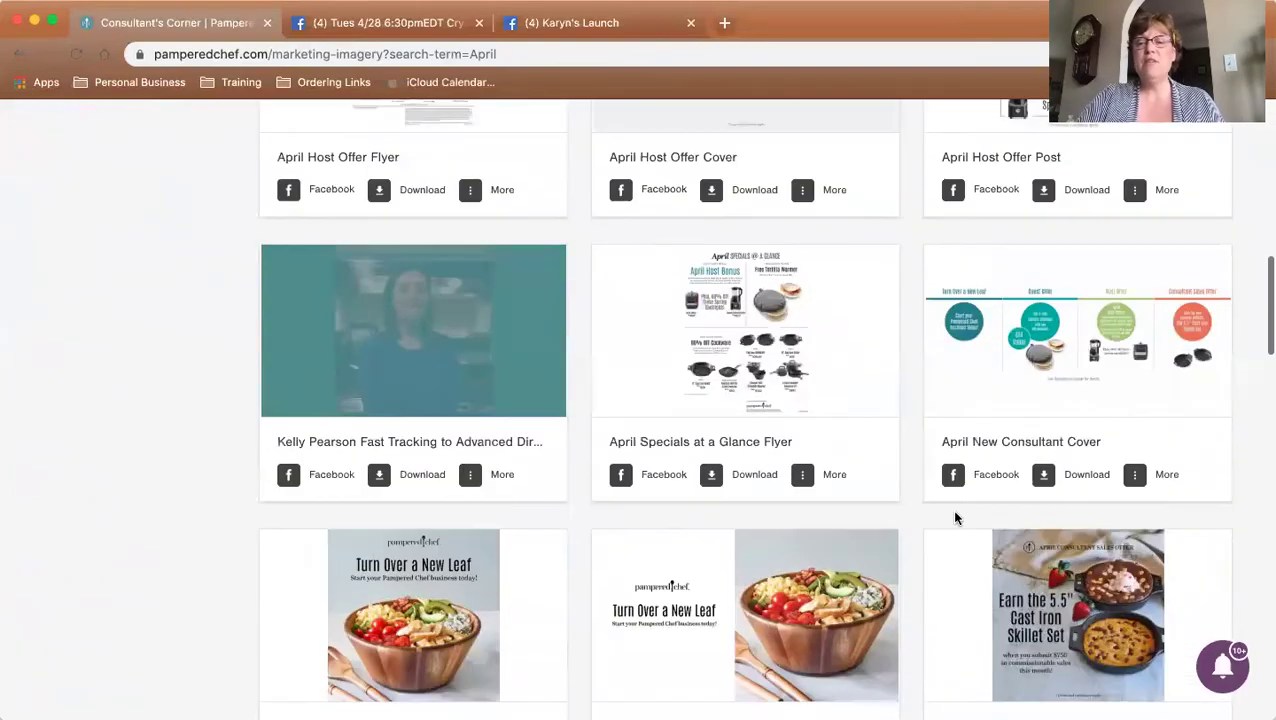
scroll(954, 518, down, 15)
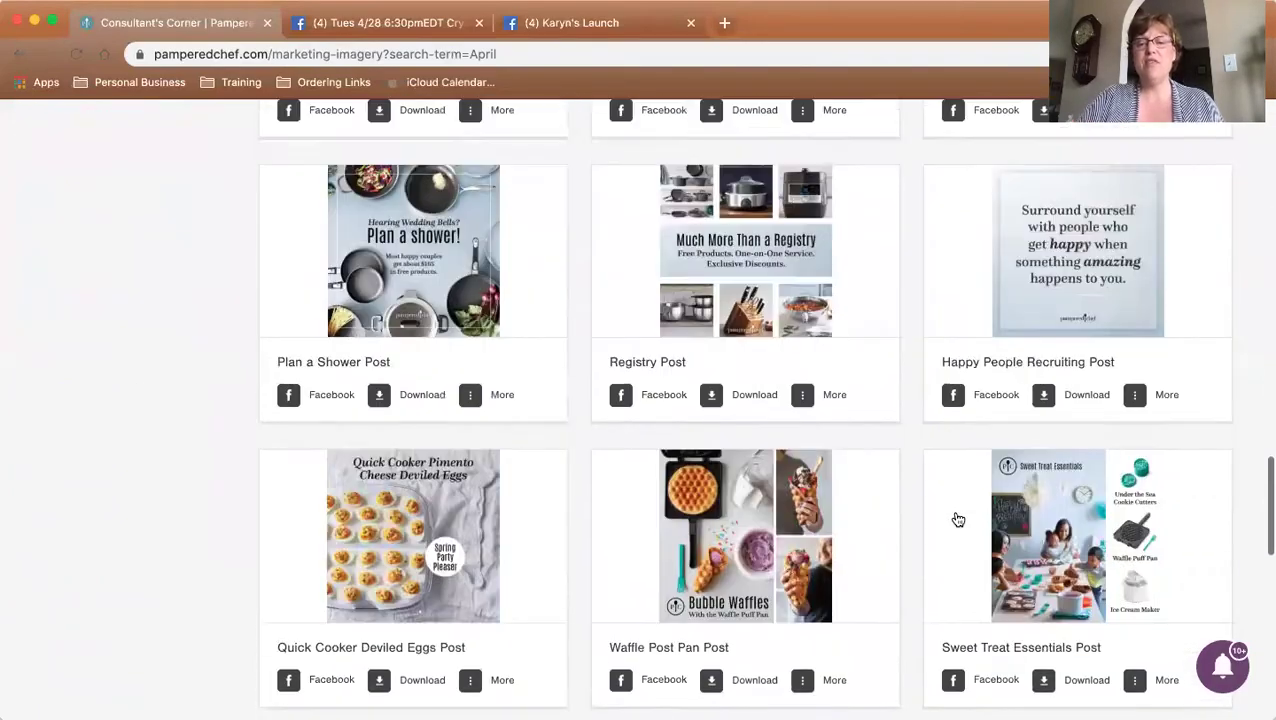
scroll(954, 518, down, 6)
scroll(954, 518, up, 20)
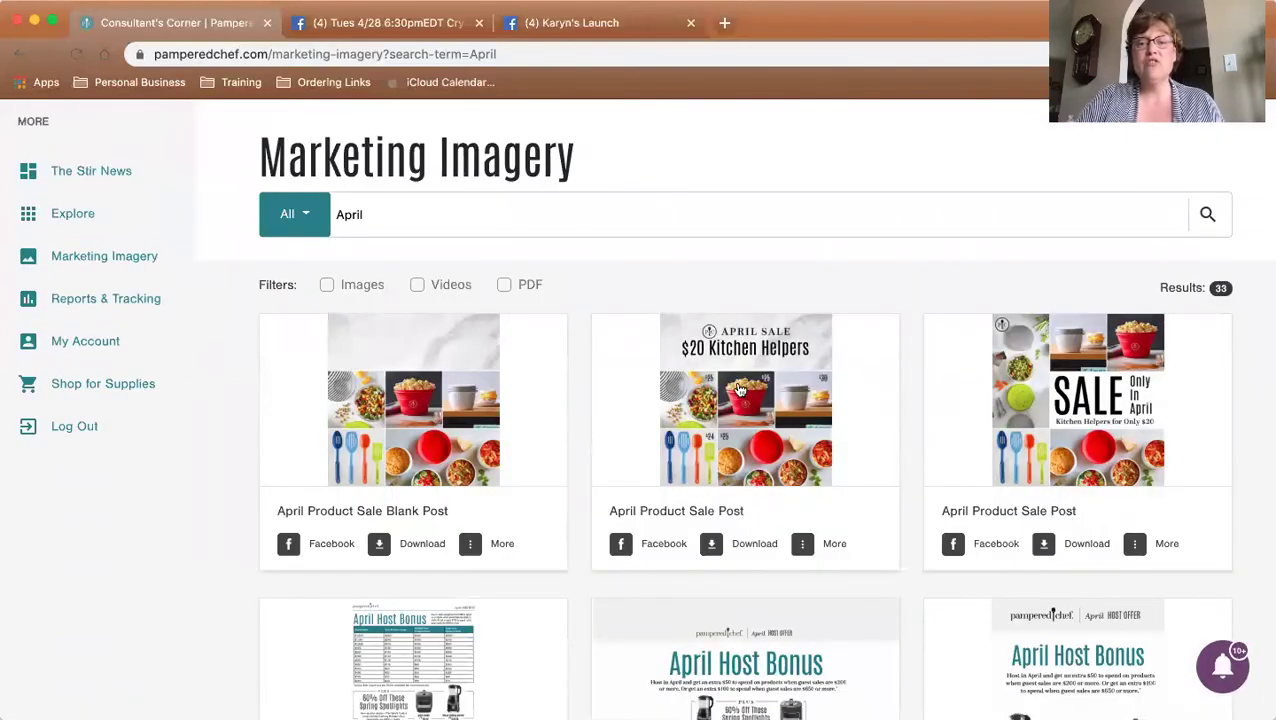
Examine the April host, guest and new consultant images for wide cover versions that would suit a Facebook group
scroll(740, 390, down, 3)
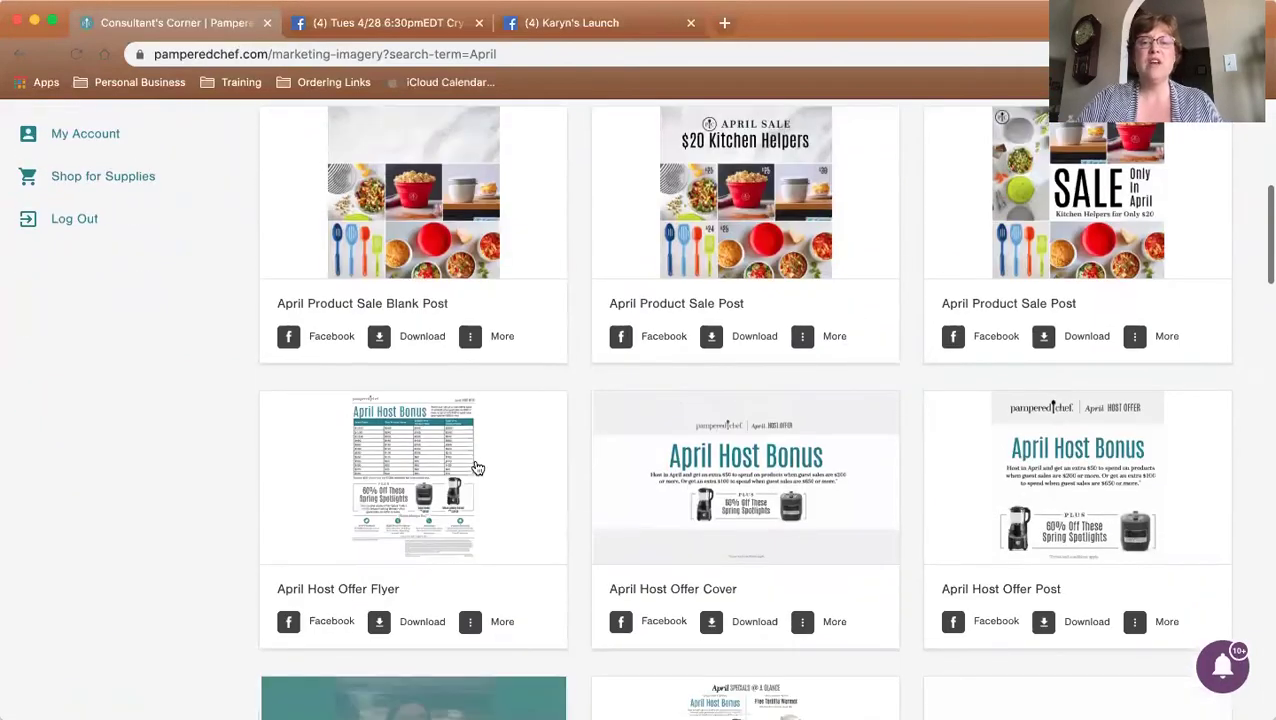
scroll(822, 473, down, 5)
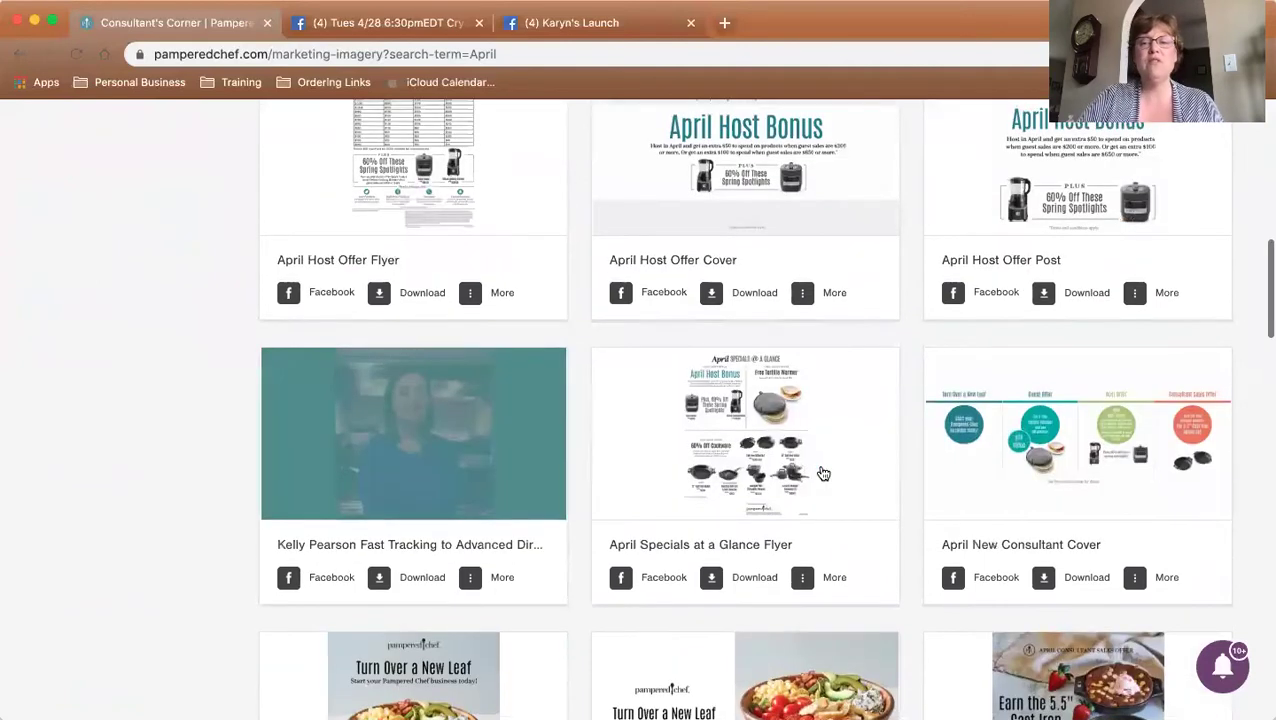
scroll(822, 473, down, 5)
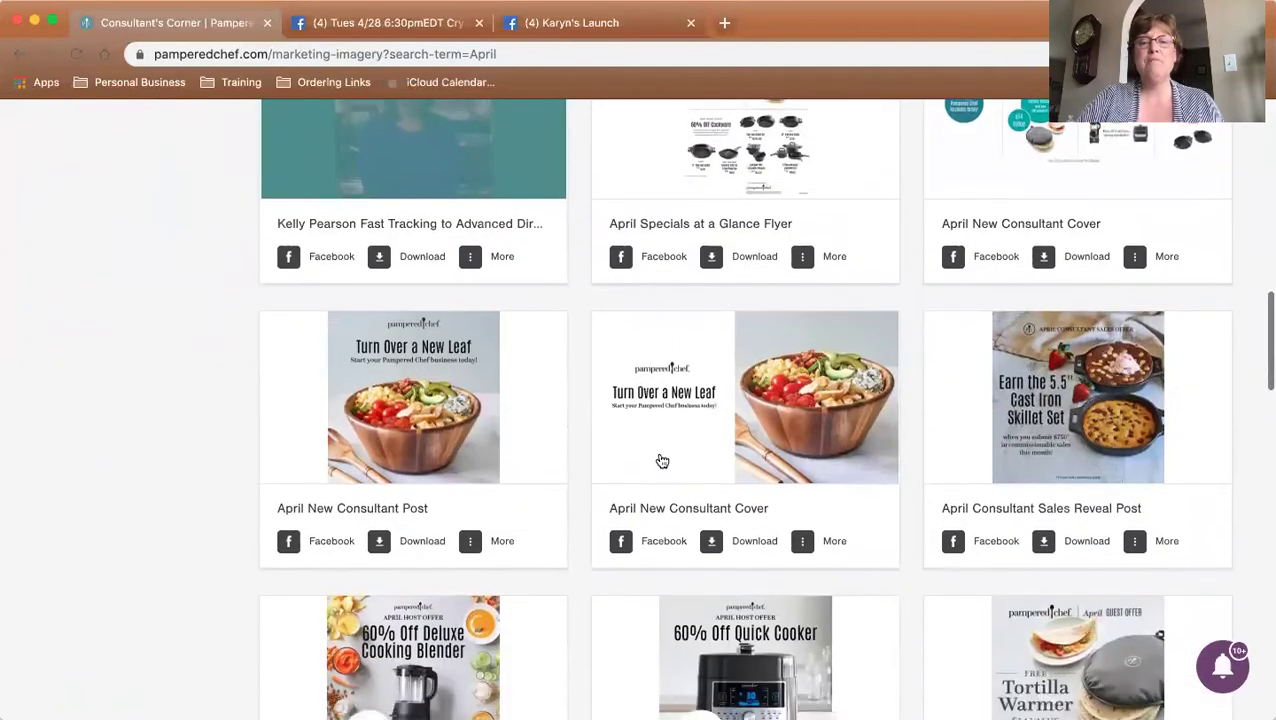
scroll(985, 437, down, 3)
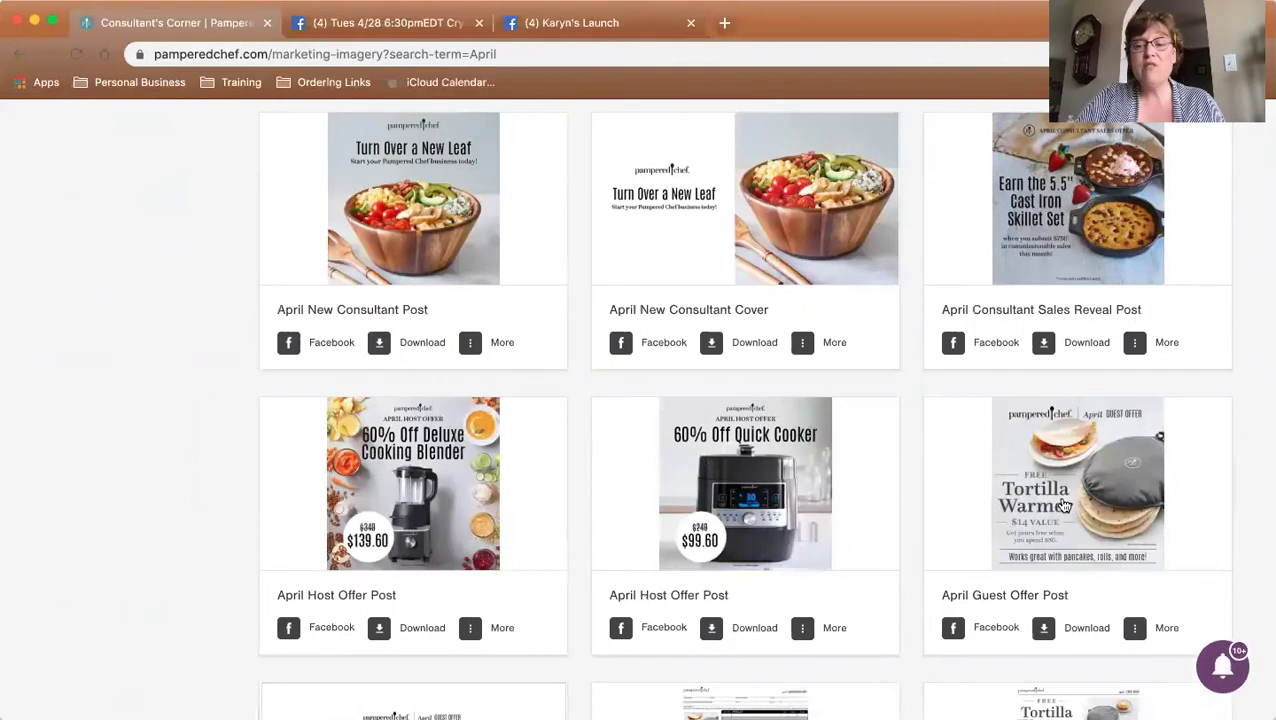
scroll(1068, 502, down, 3)
scroll(1065, 505, down, 3)
scroll(1060, 507, up, 1)
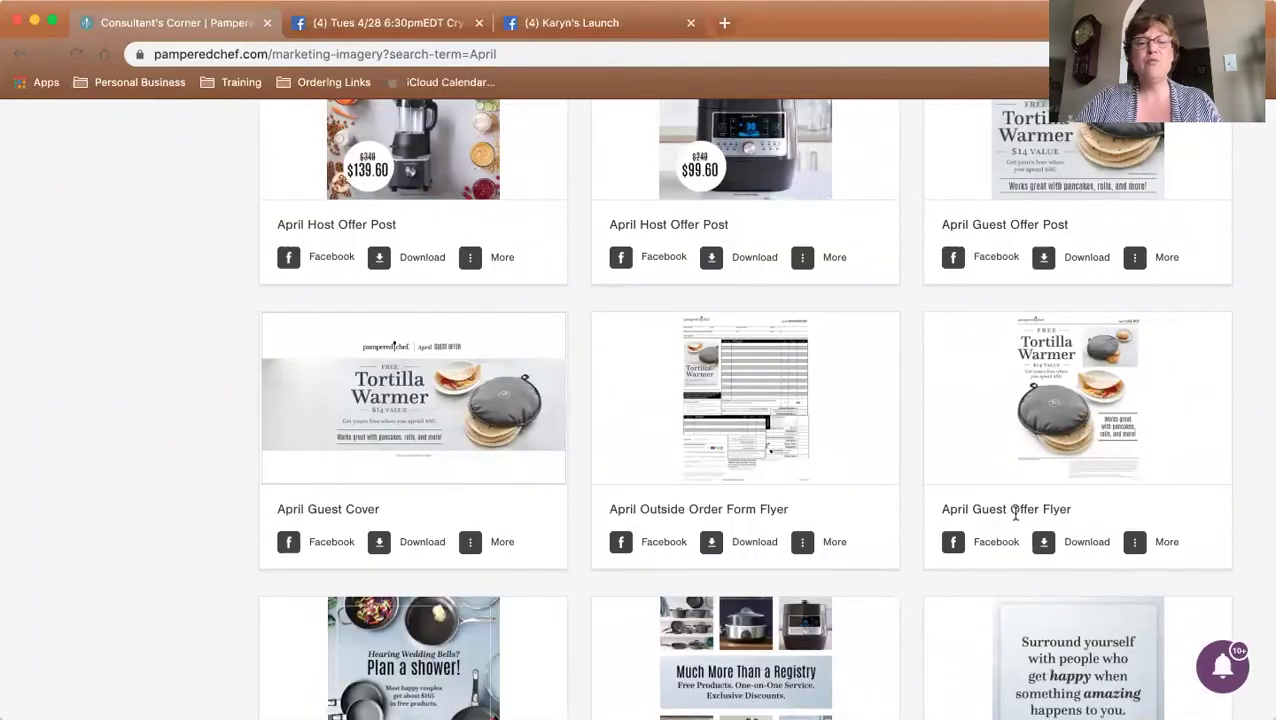
scroll(770, 466, up, 1)
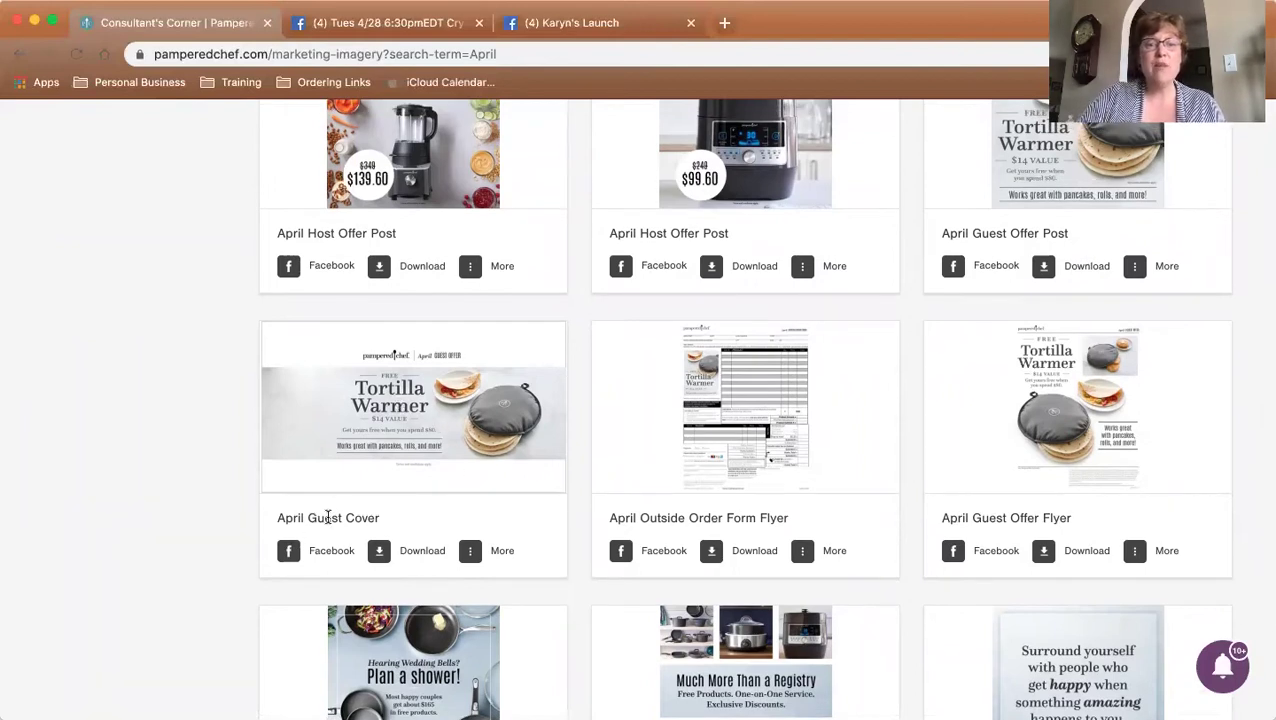
scroll(462, 416, up, 15)
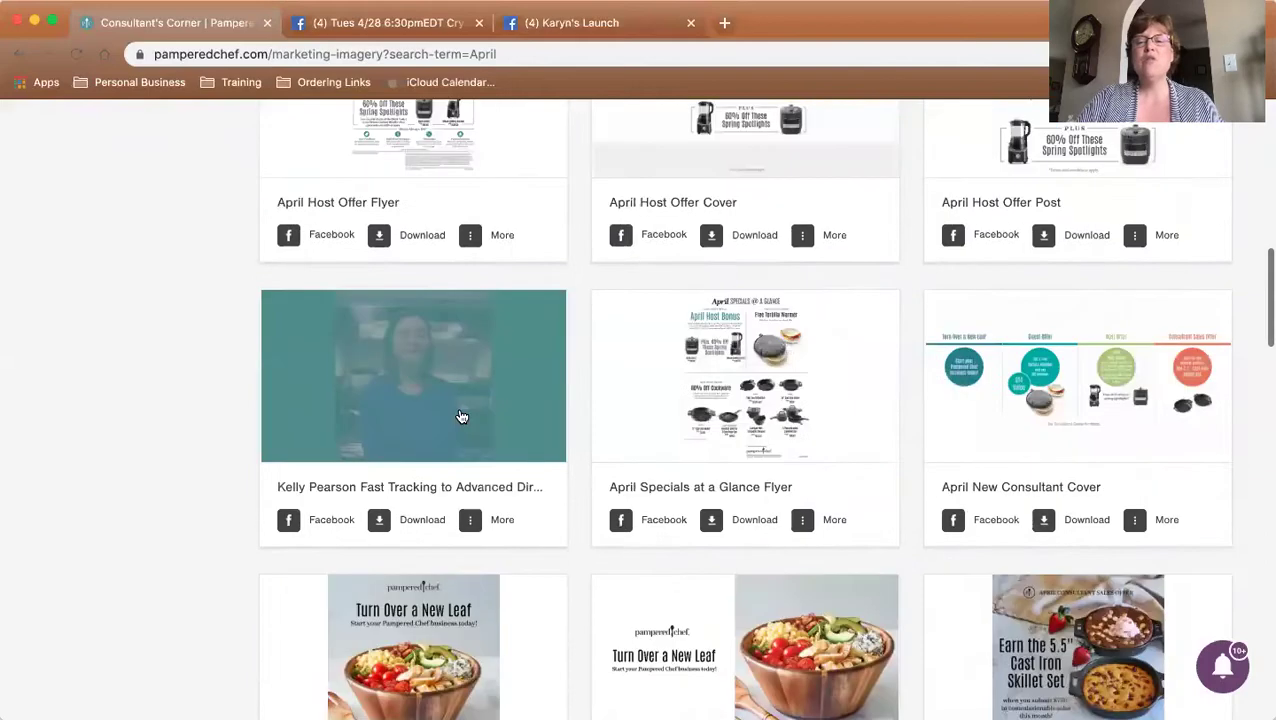
scroll(462, 416, up, 3)
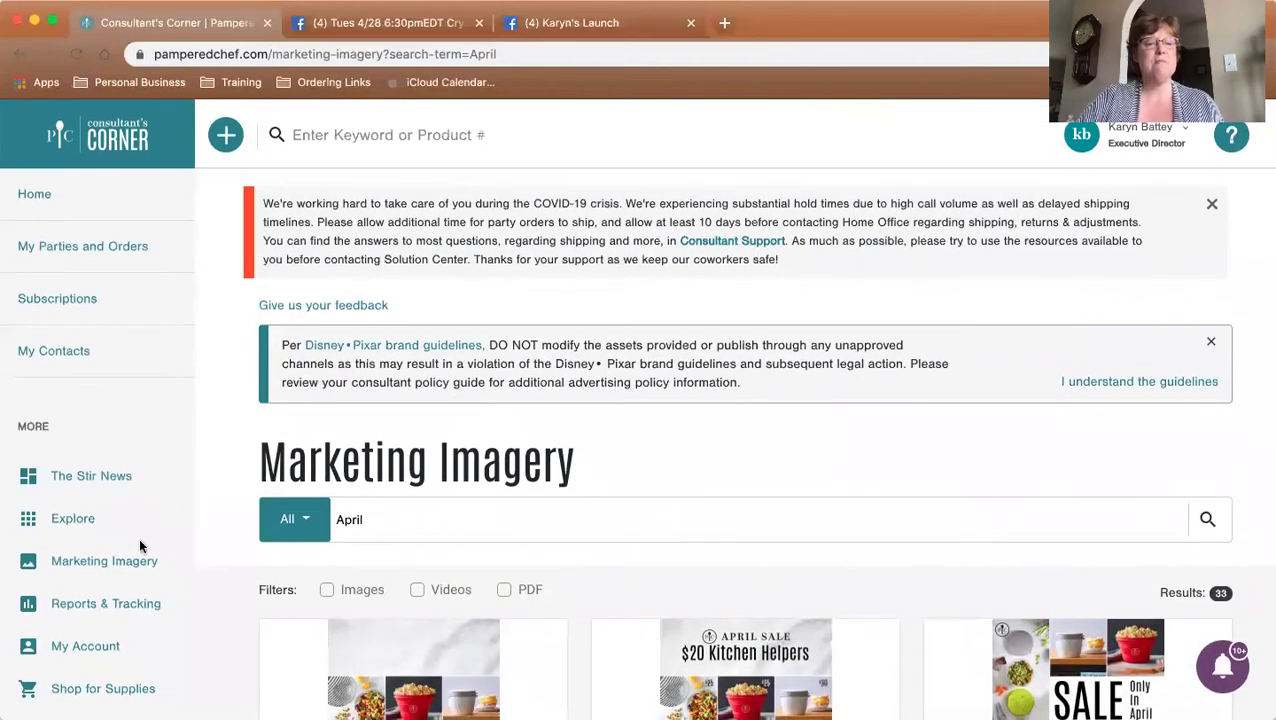
Return to the Marketing Imagery categories and open Plan a Party to reach its Posts for Every Party section
click(133, 565)
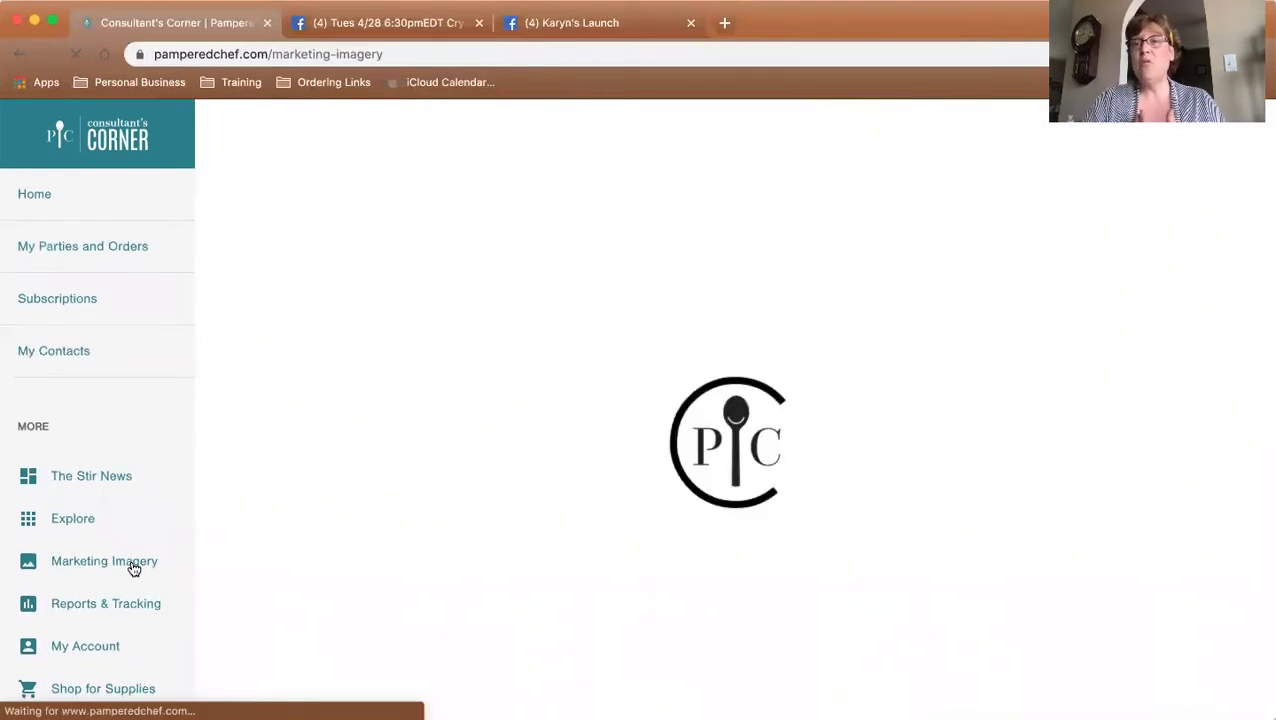
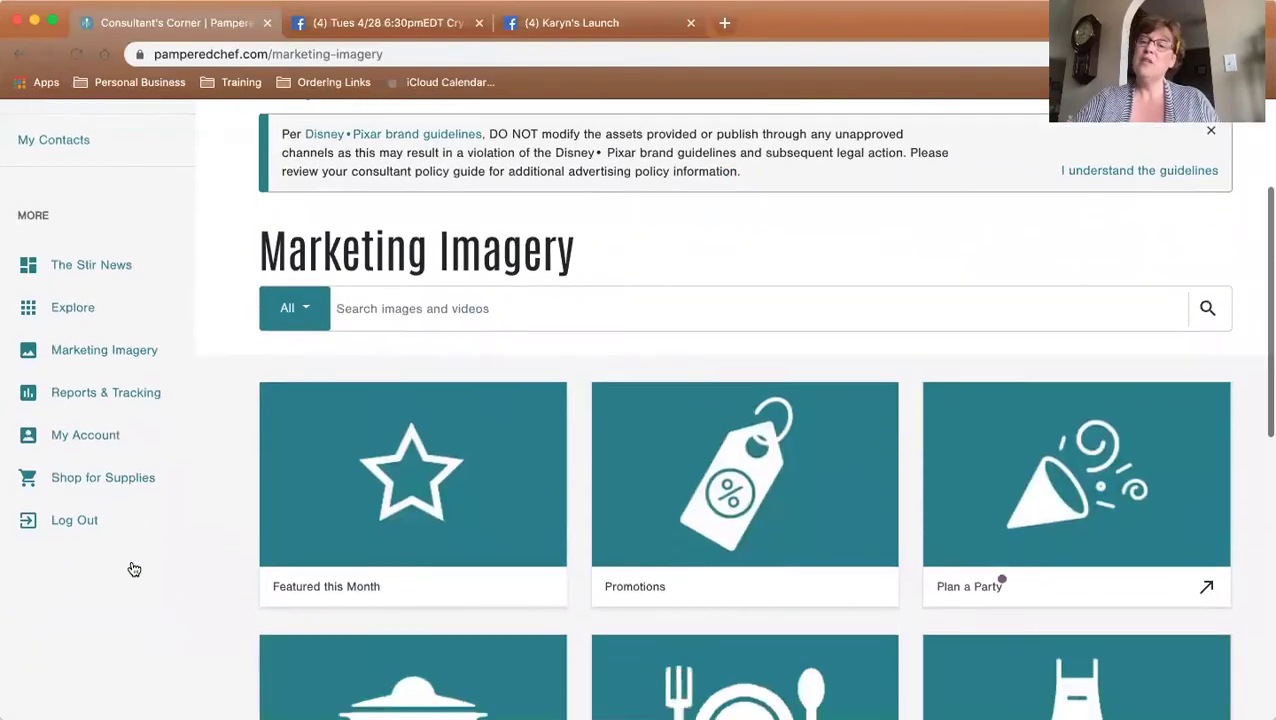
scroll(920, 494, down, 5)
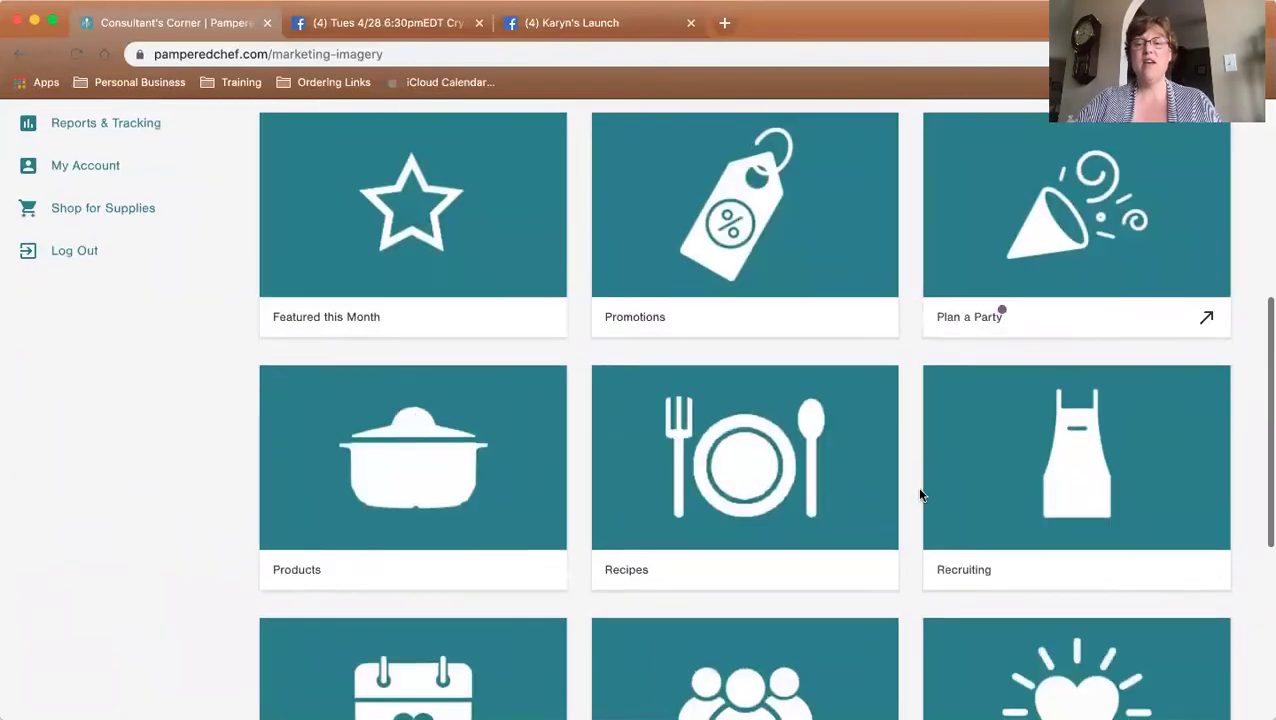
scroll(1010, 490, up, 5)
click(1025, 488)
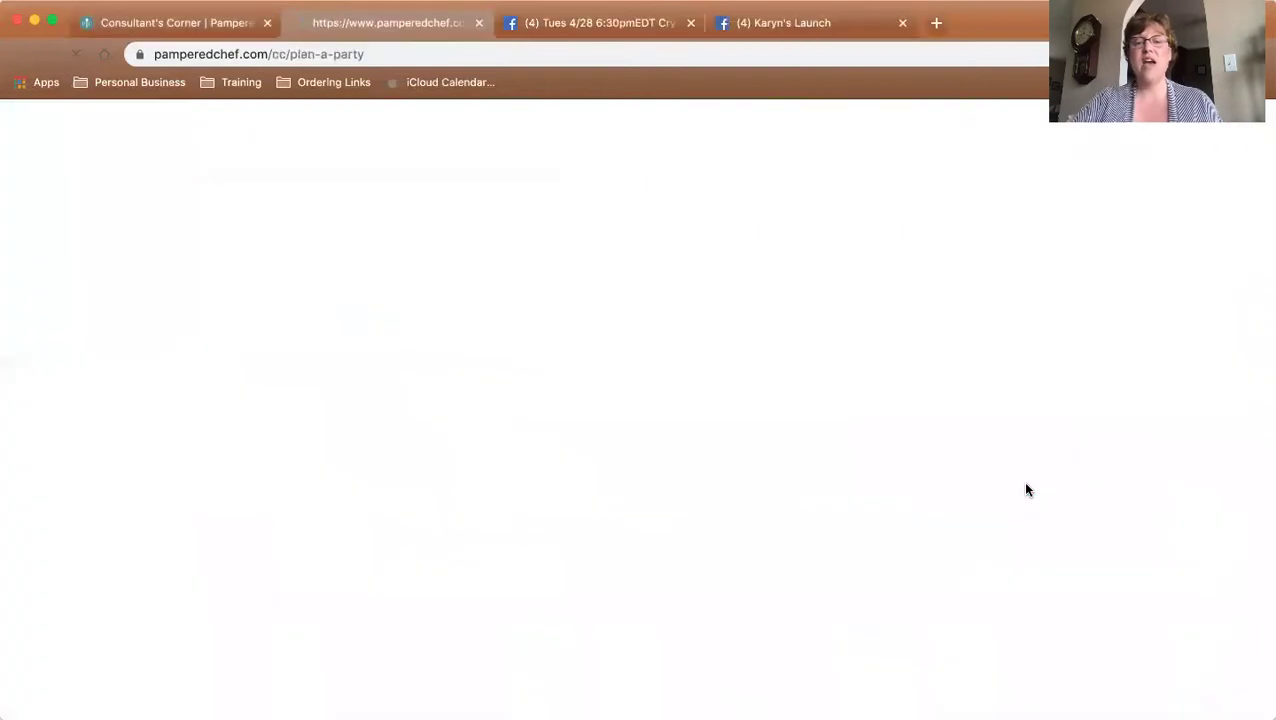
scroll(757, 355, down, 2)
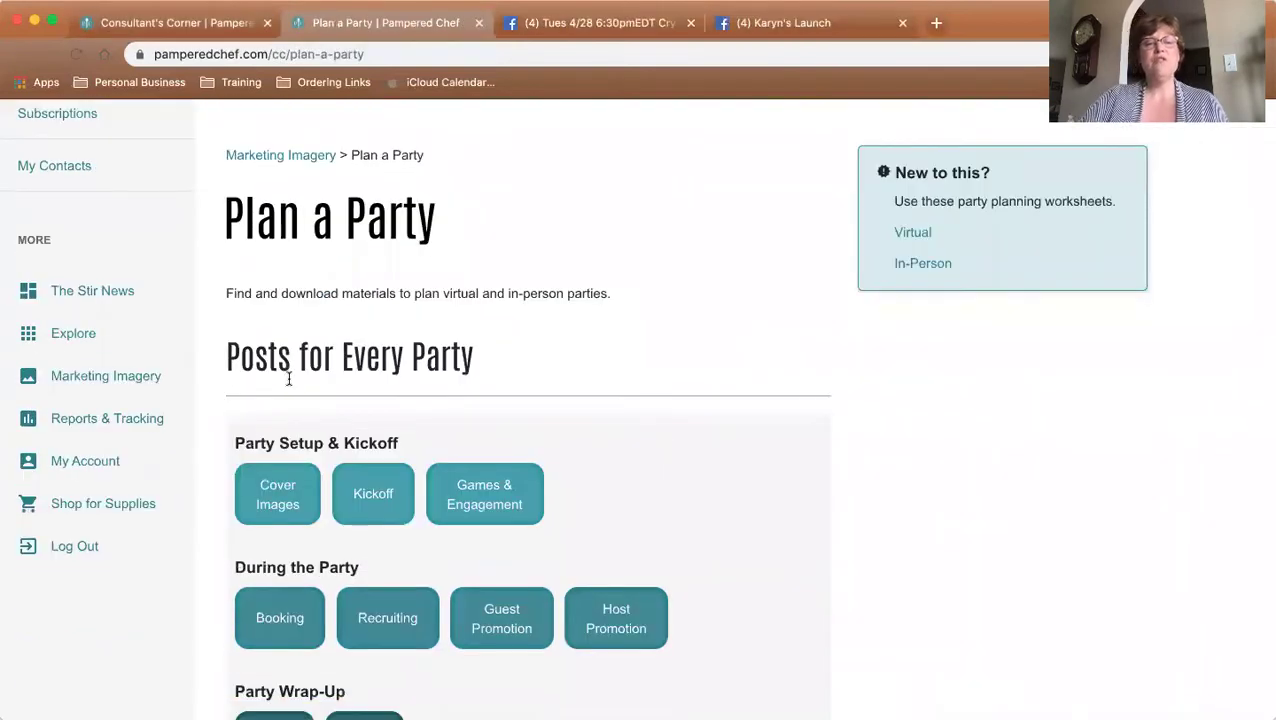
Open the Cover Images collection under Party Setup & Kickoff and browse the available covers
click(270, 502)
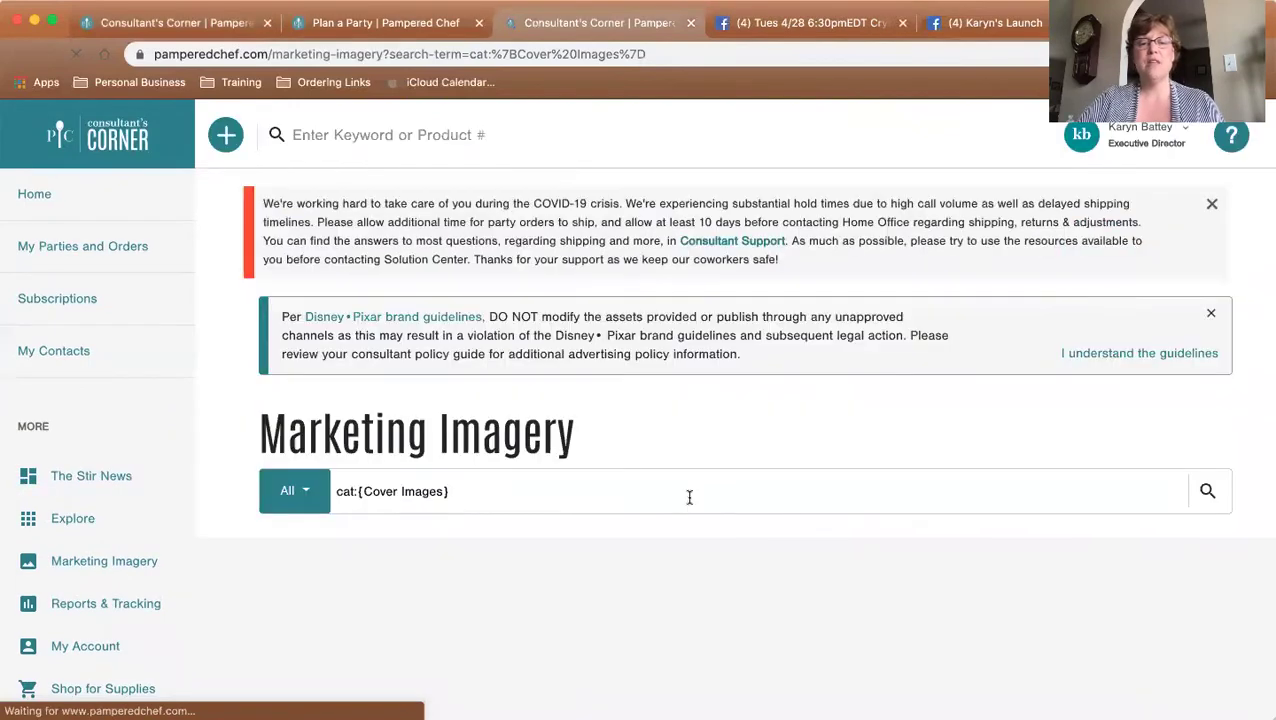
scroll(684, 500, down, 1)
scroll(684, 502, down, 8)
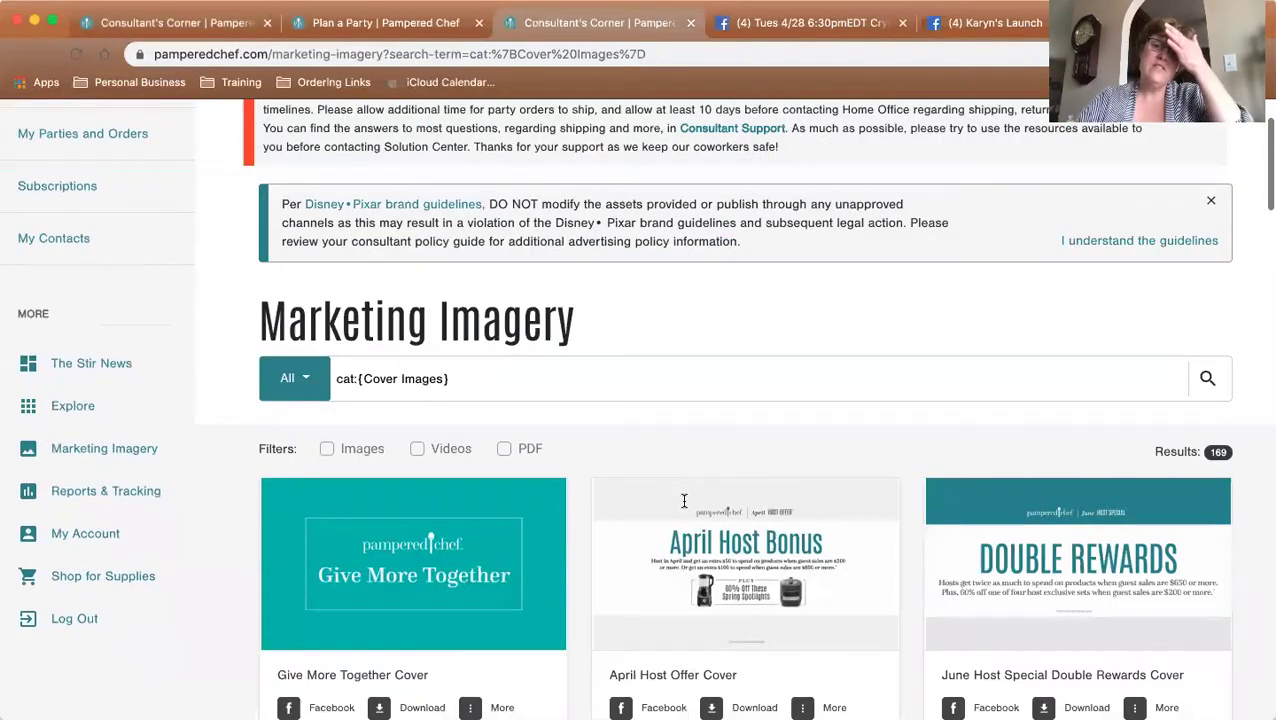
scroll(684, 507, down, 12)
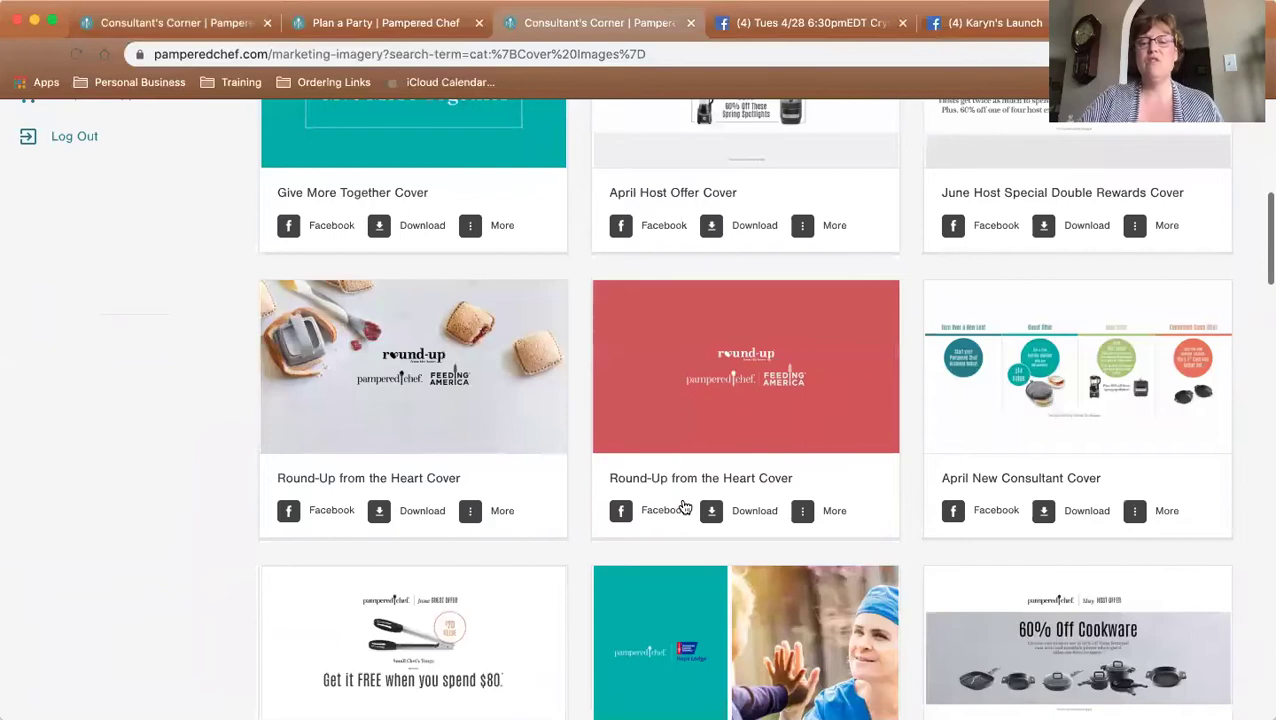
Look through the rest of the Cover Images collection for a cover that would suit the launch group
scroll(683, 505, down, 11)
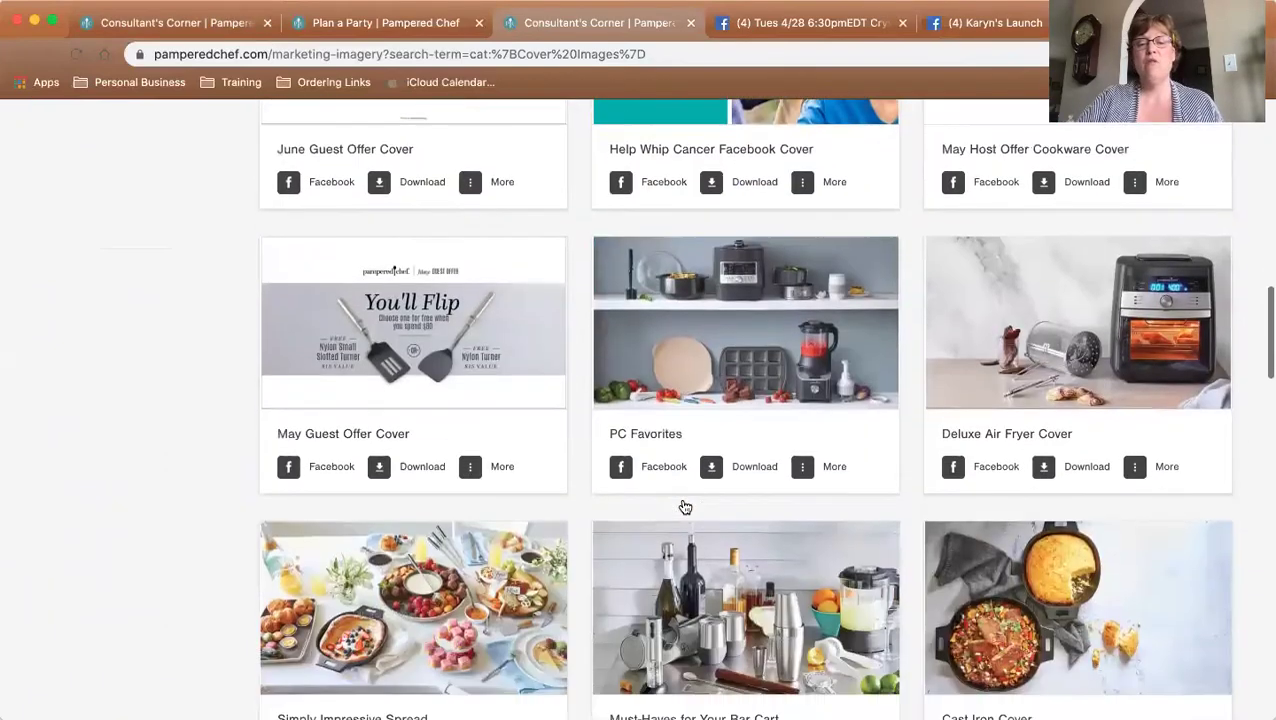
scroll(684, 507, down, 11)
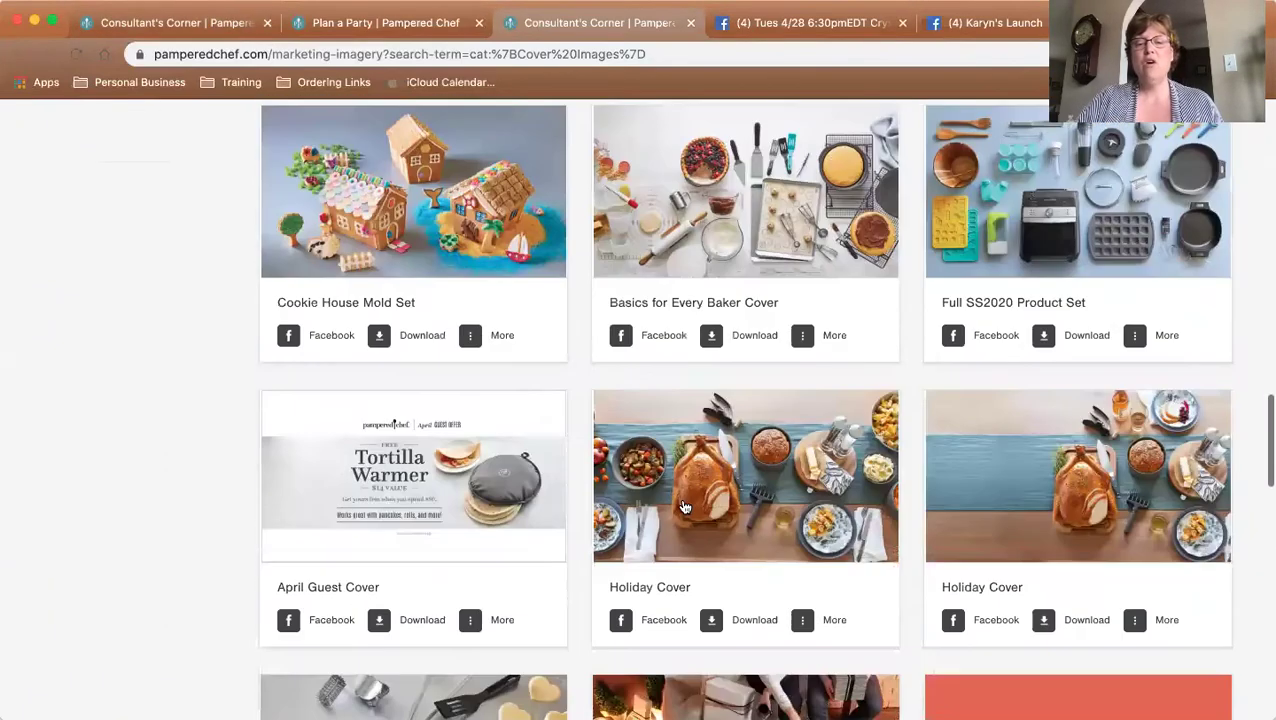
scroll(684, 507, down, 12)
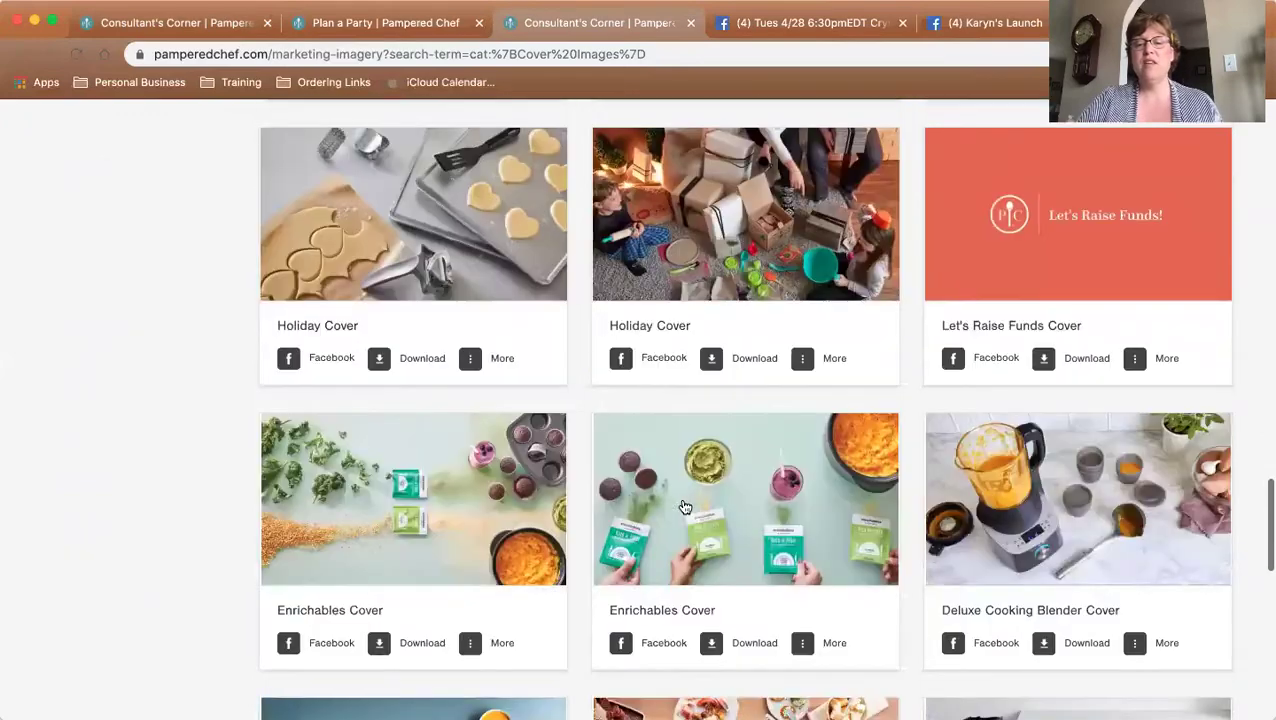
scroll(684, 507, down, 14)
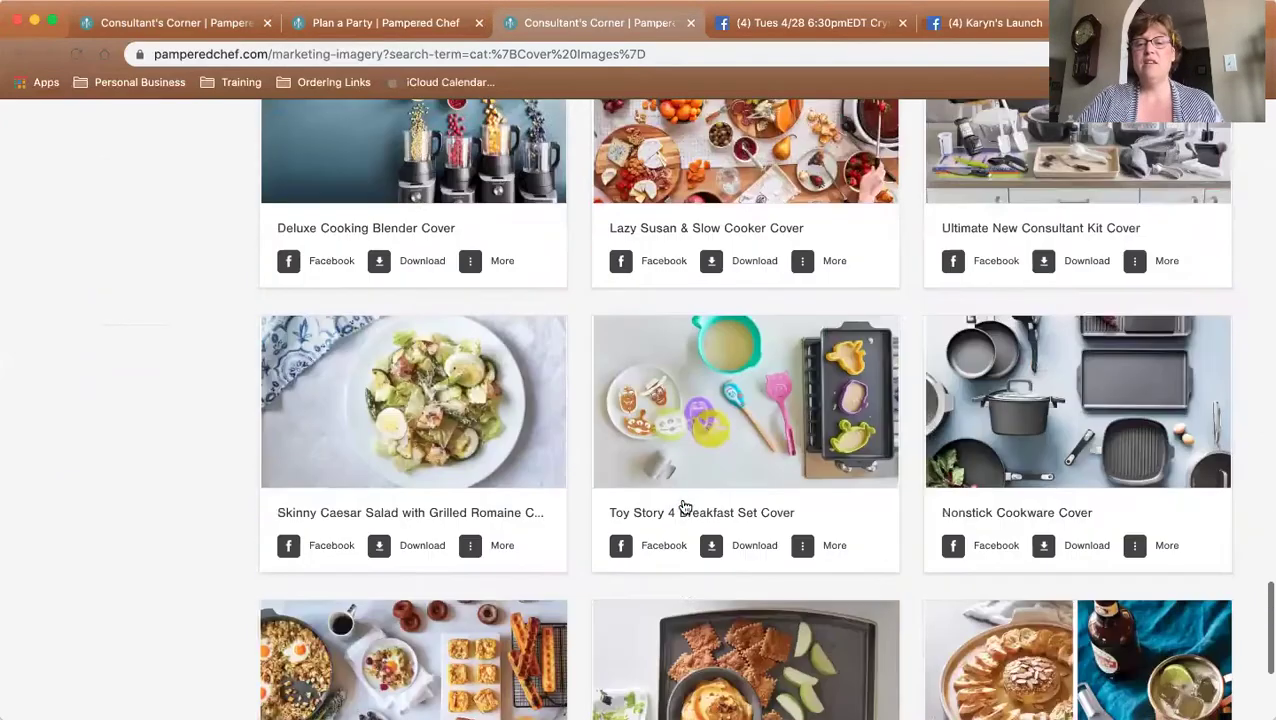
scroll(684, 507, up, 20)
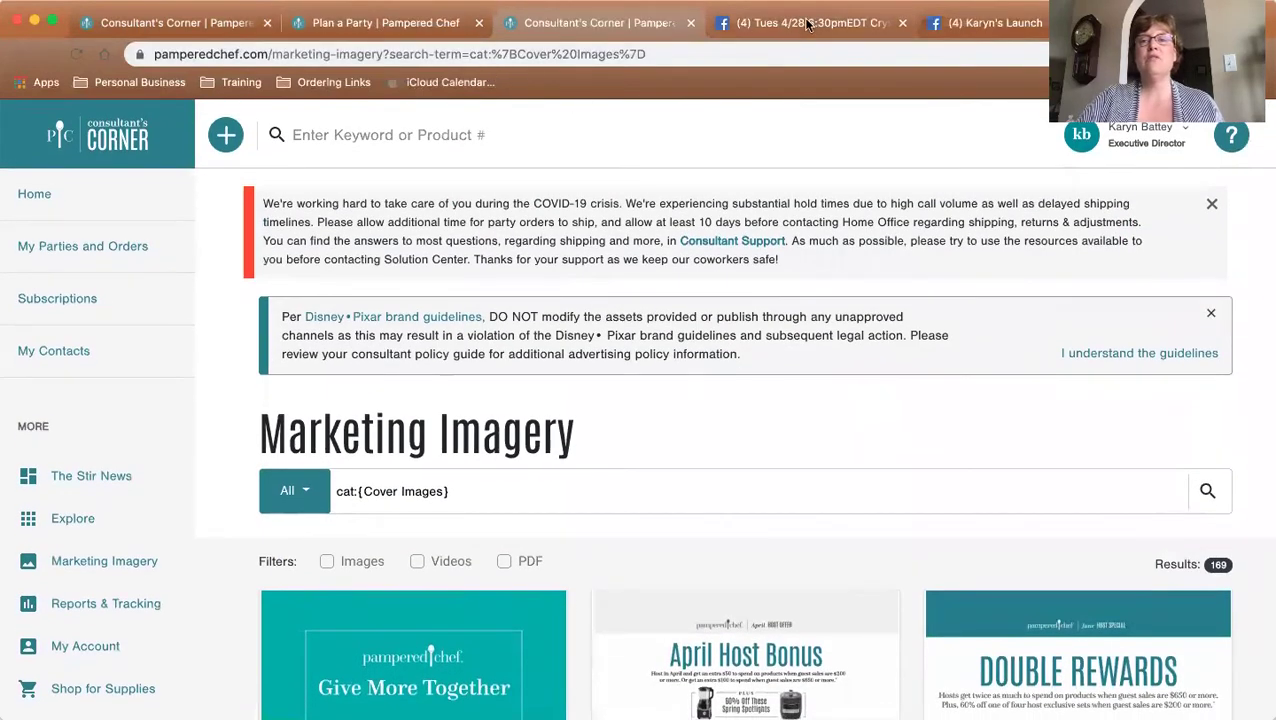
Switch to the launch group on Facebook, upload "virtual event.jpg" from Facebook Pics as the group cover and save it
click(972, 17)
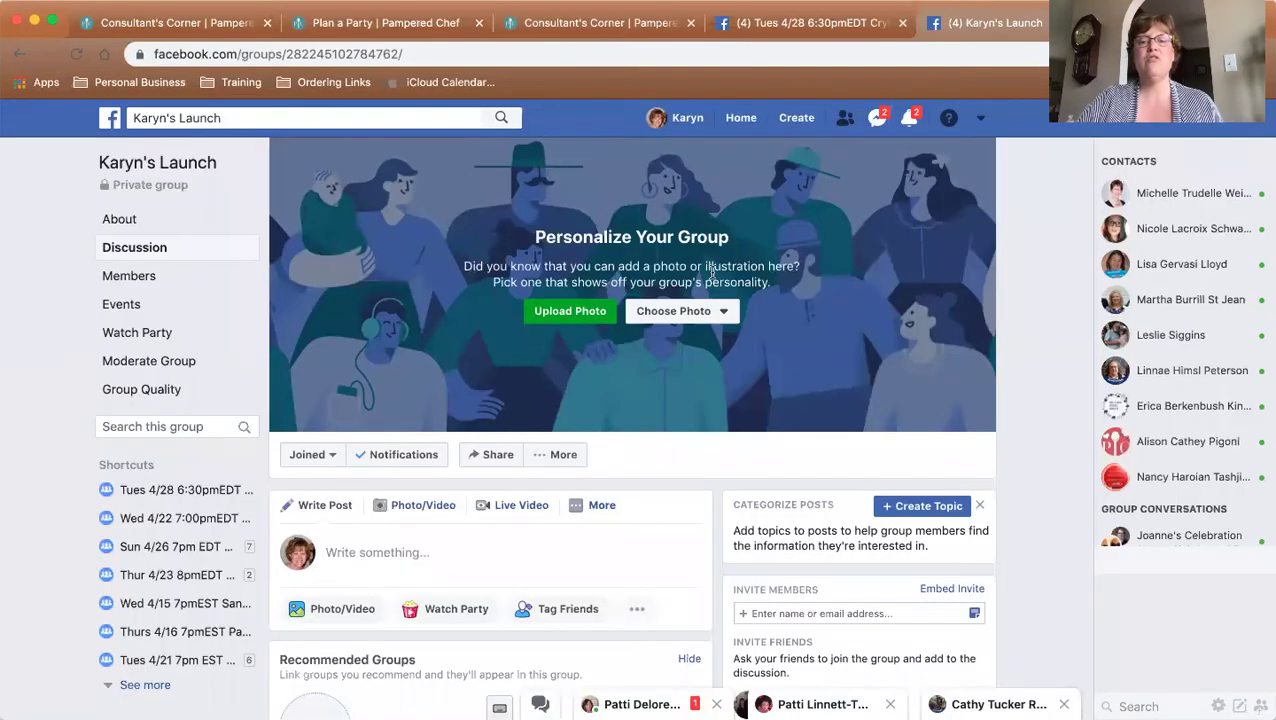
click(590, 310)
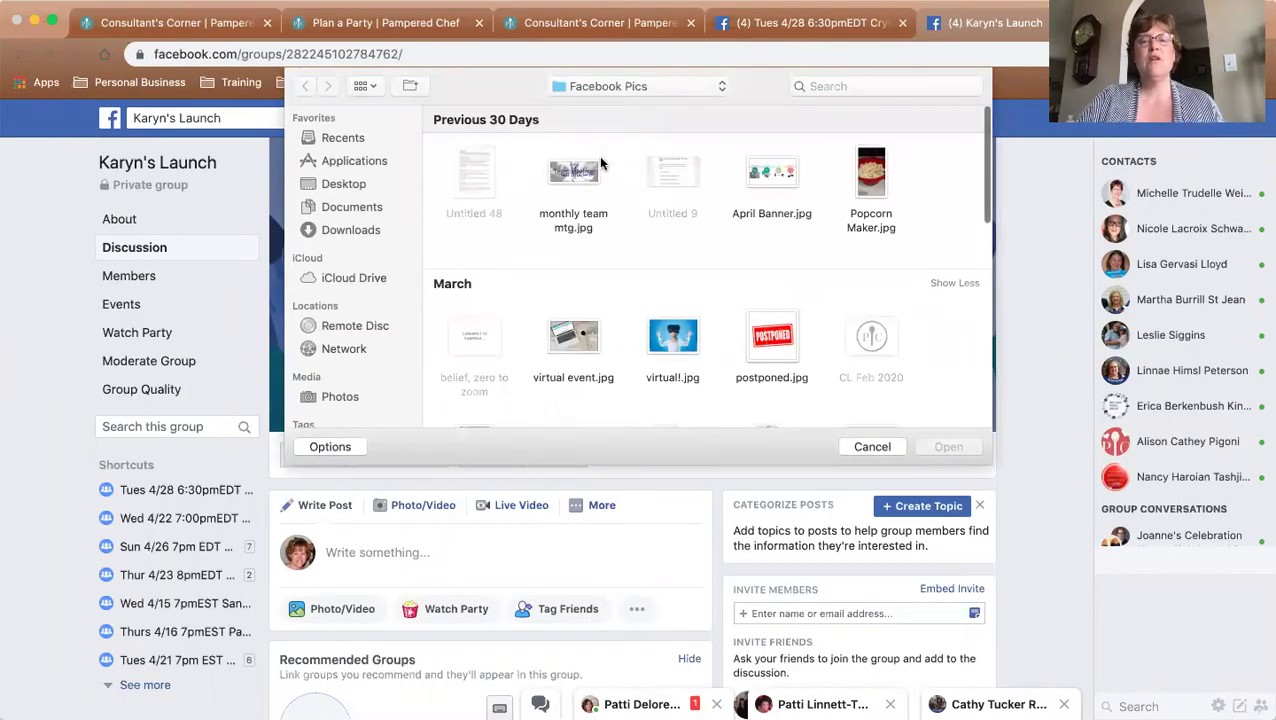
scroll(775, 280, down, 3)
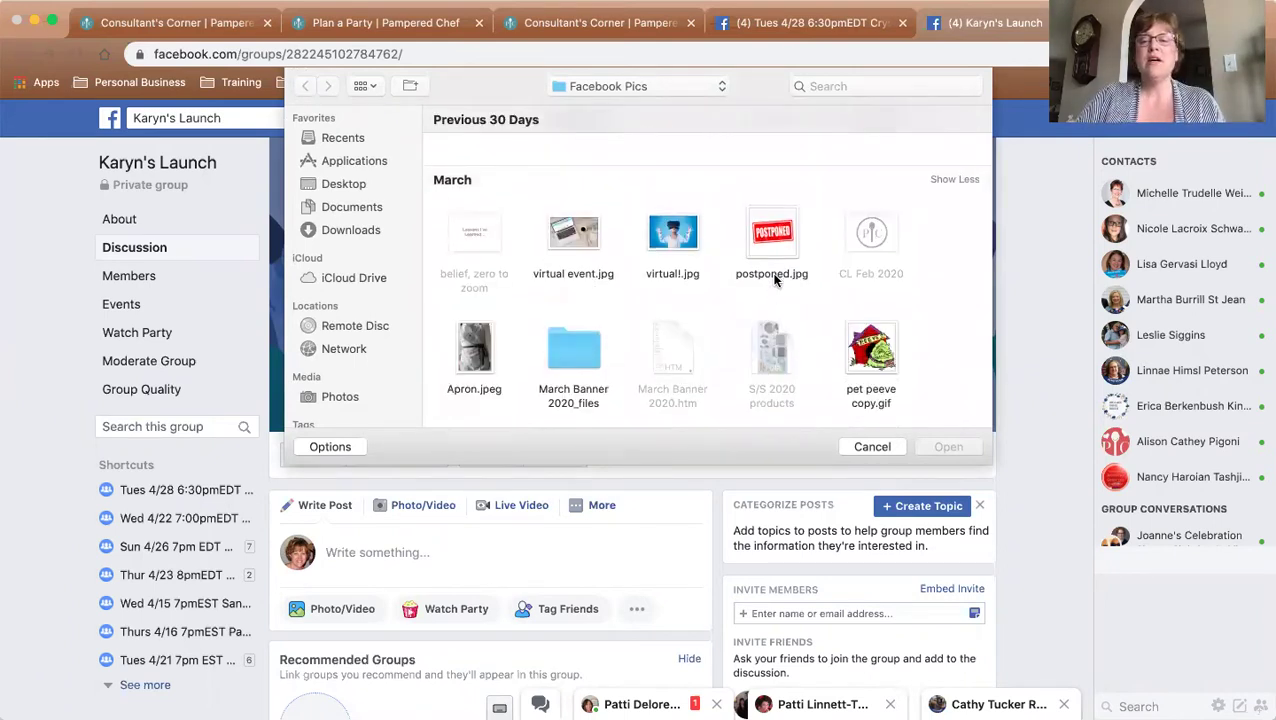
scroll(775, 280, up, 3)
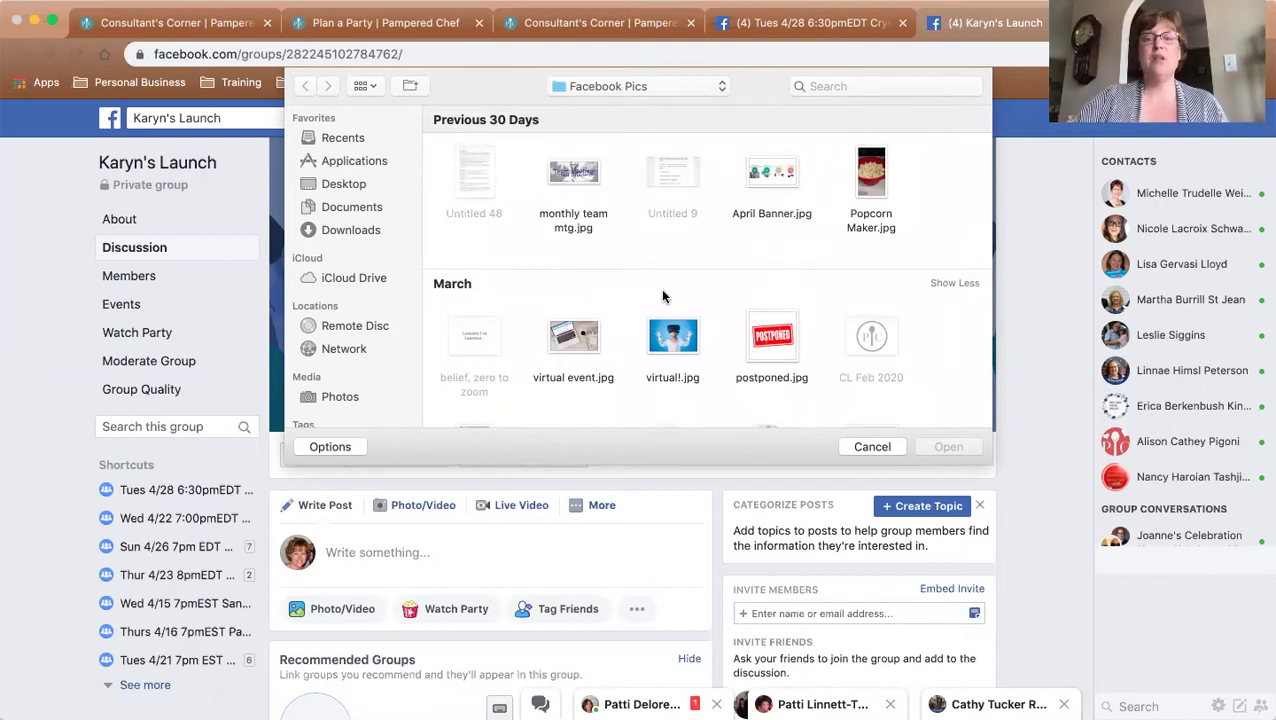
click(562, 343)
double_click(565, 350)
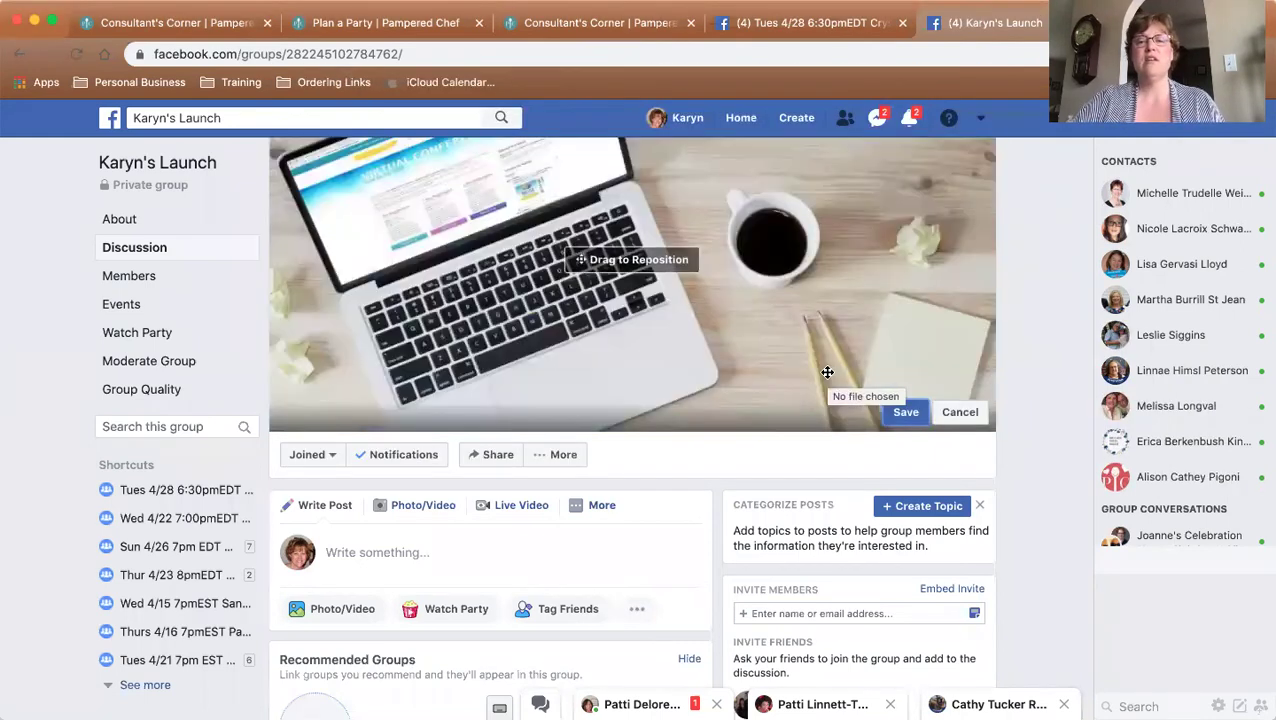
click(907, 410)
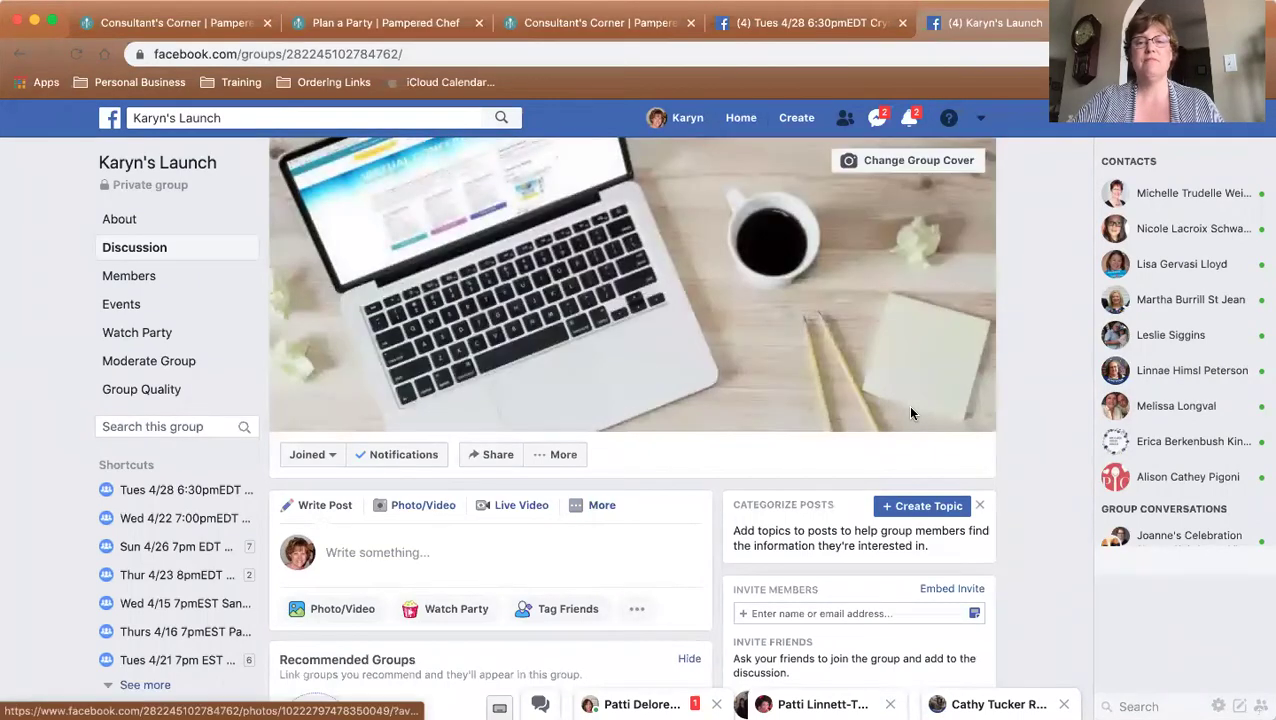
Start a new post in the launch group with the text "WELCOME POST"
scroll(697, 405, down, 4)
scroll(697, 405, up, 2)
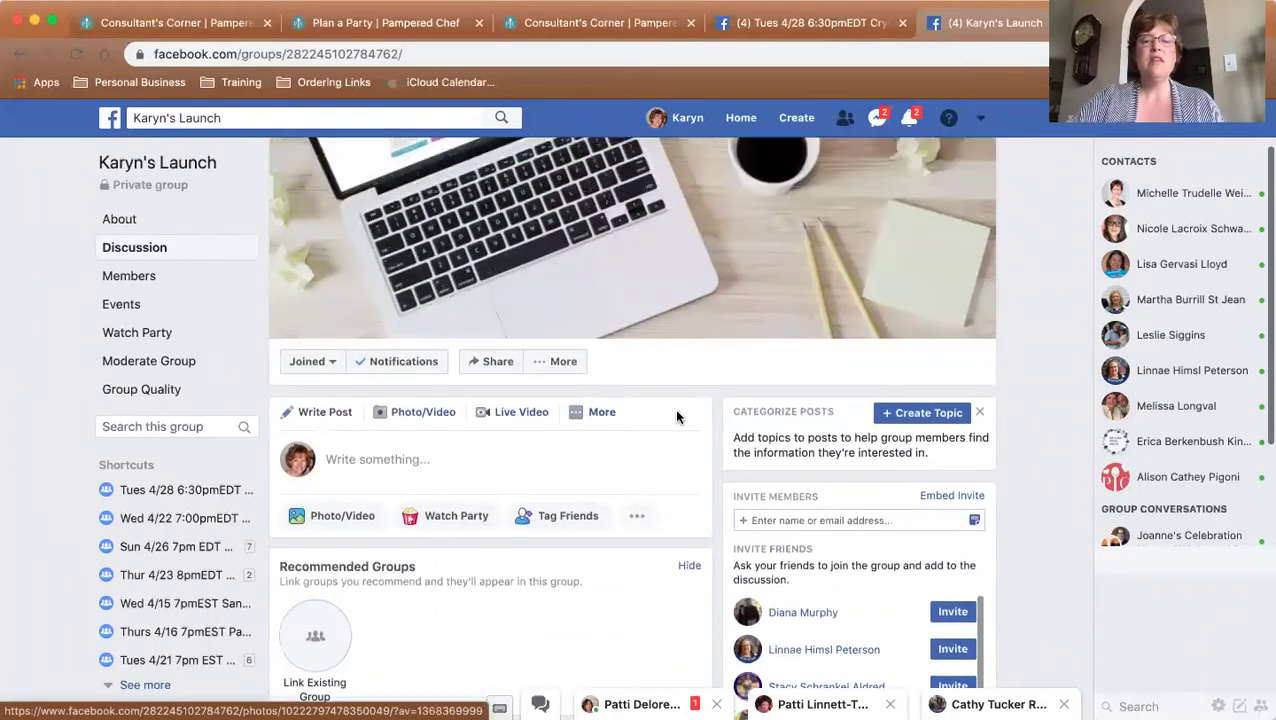
click(420, 463)
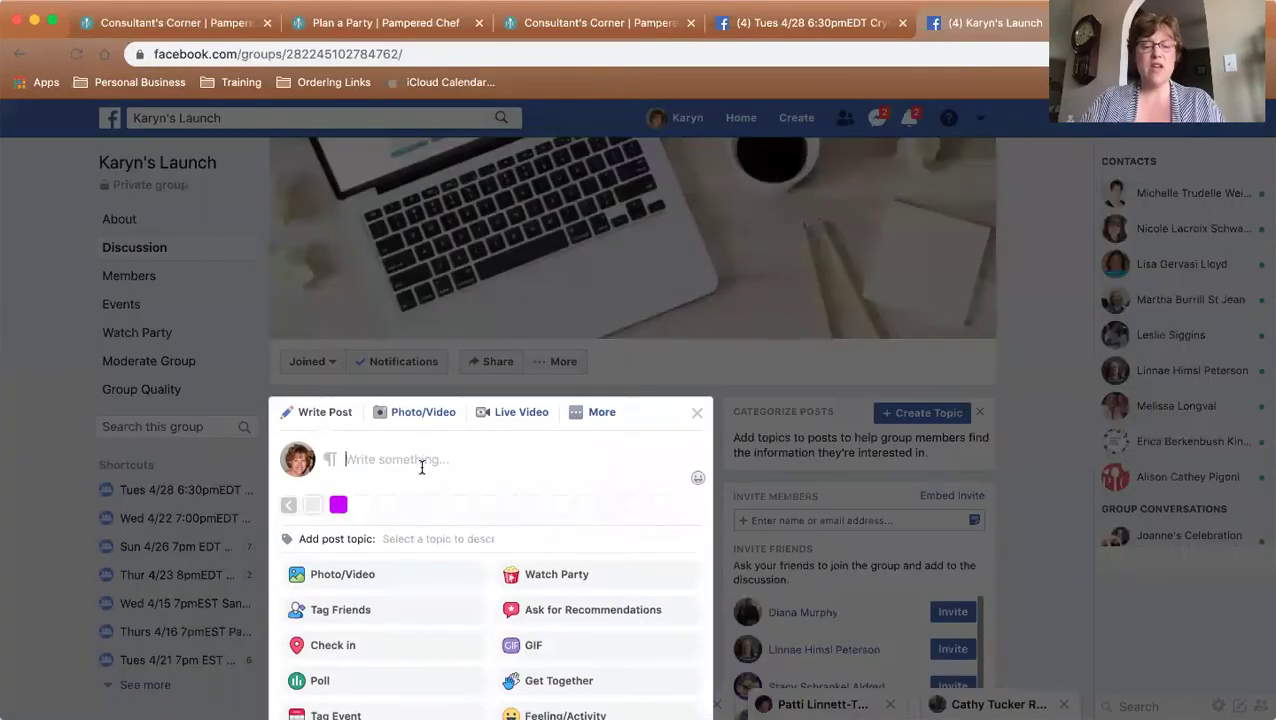
text(WELCOME POSGT)
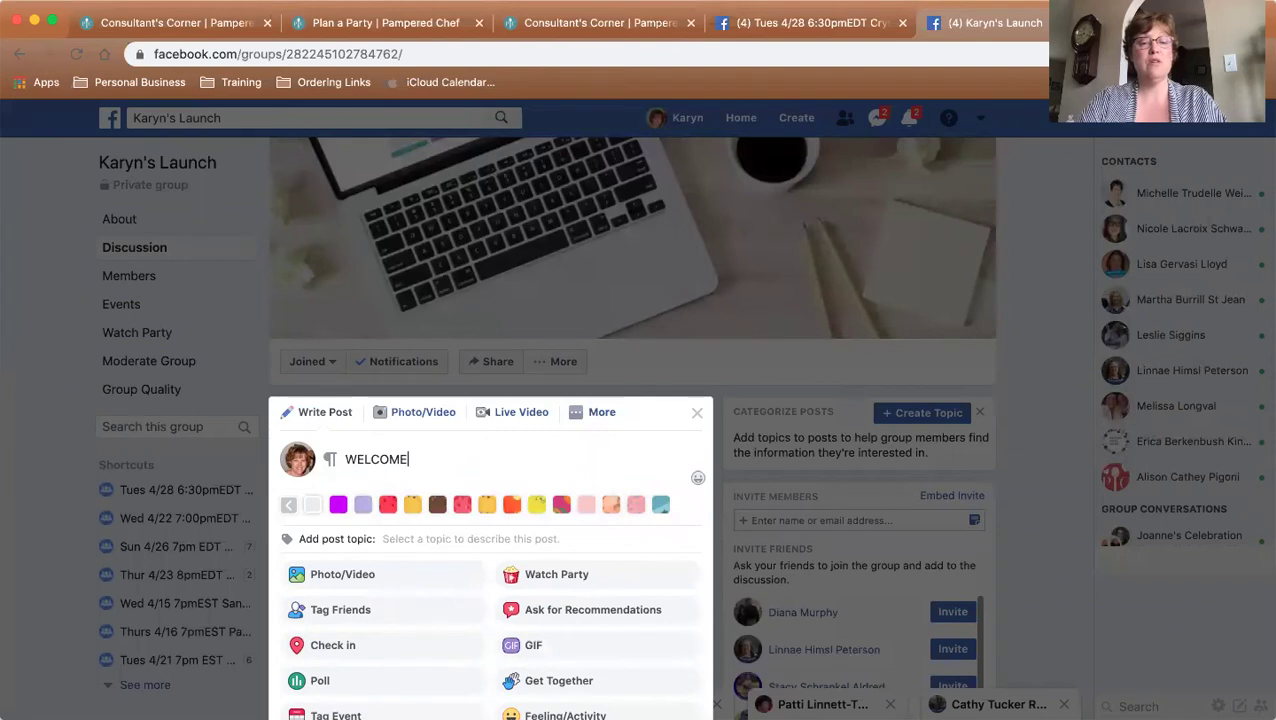
key(BackSpace)
key(BackSpace)
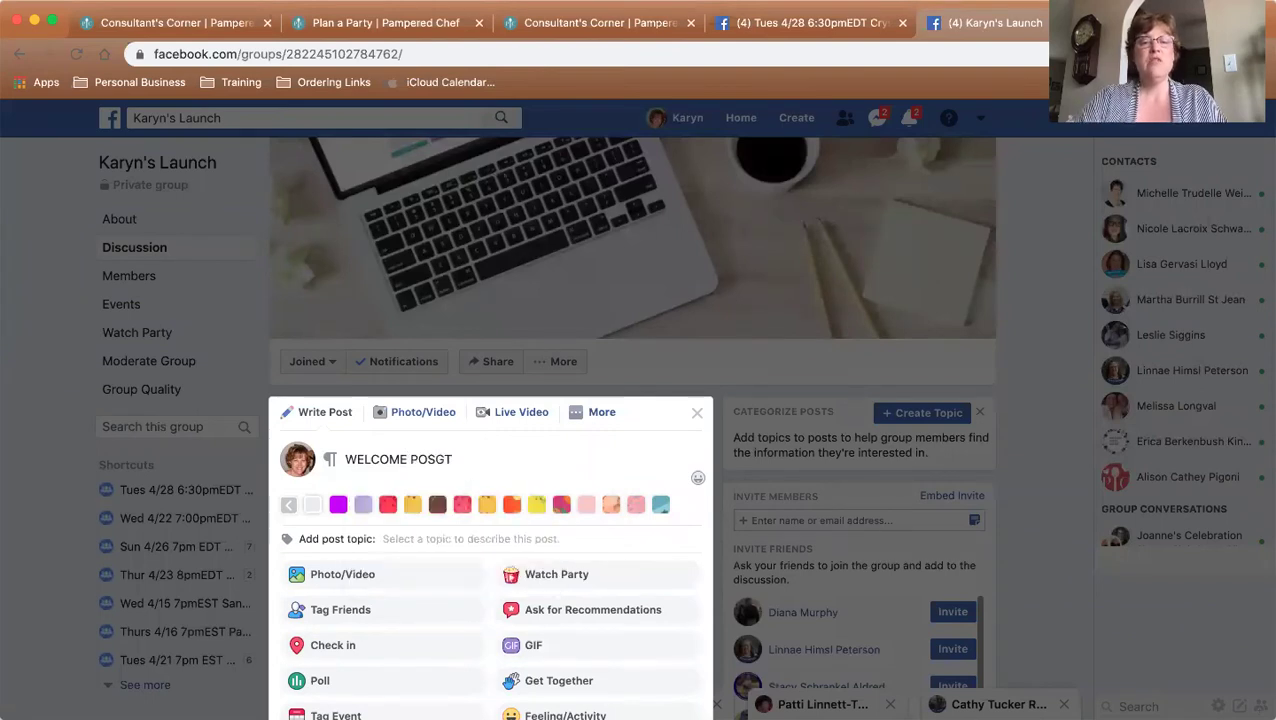
text(T)
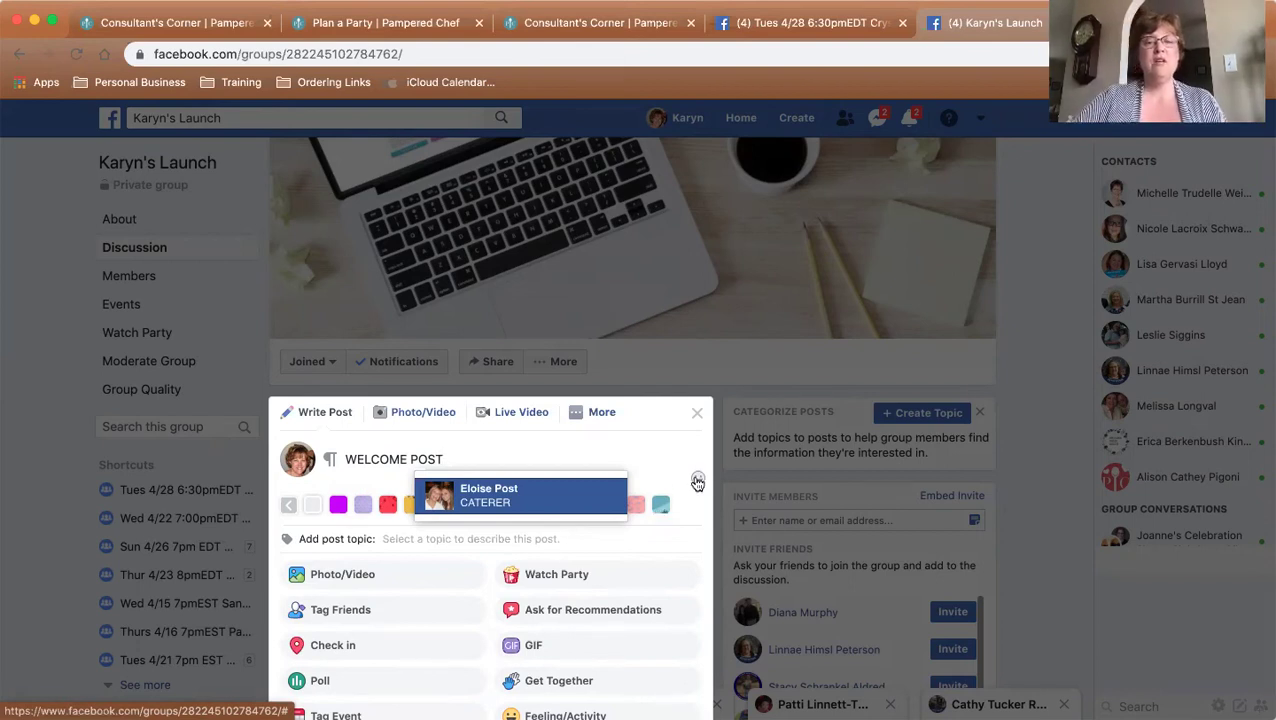
Shorten the draft post's text to "WELCOME" and publish it to the group
scroll(635, 463, down, 2)
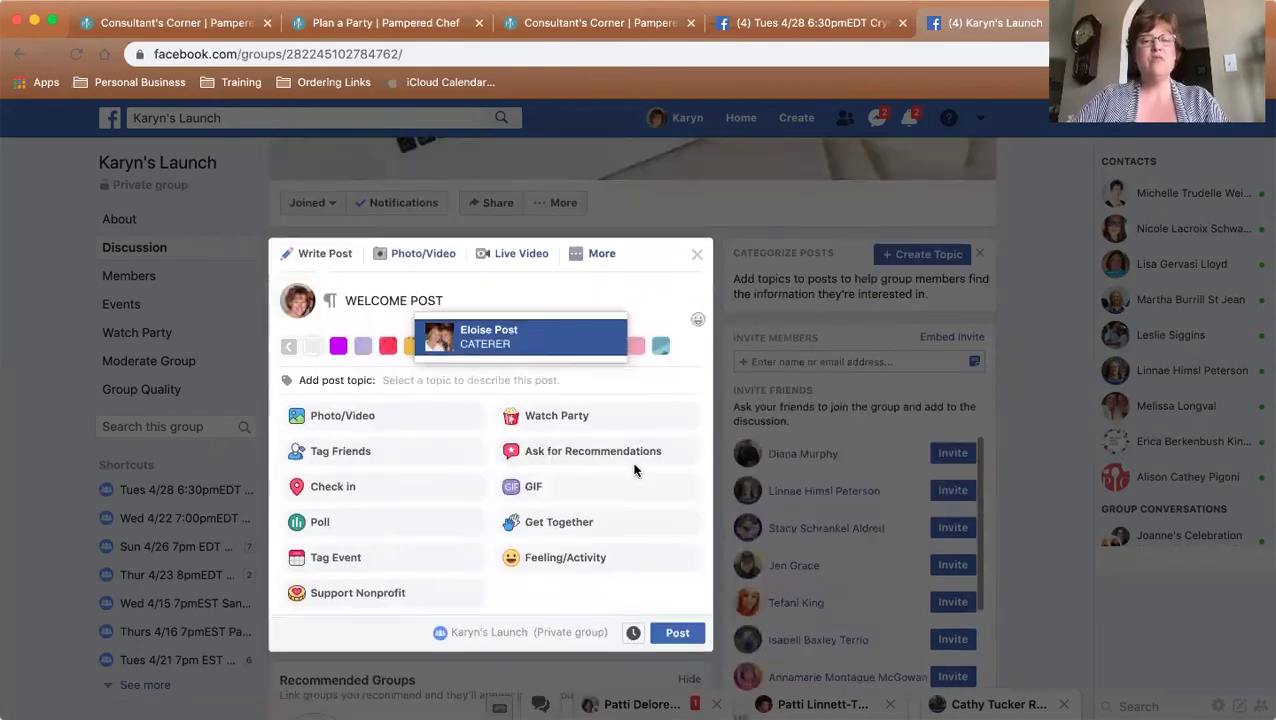
click(504, 333)
key(BackSpace)
key(BackSpace)
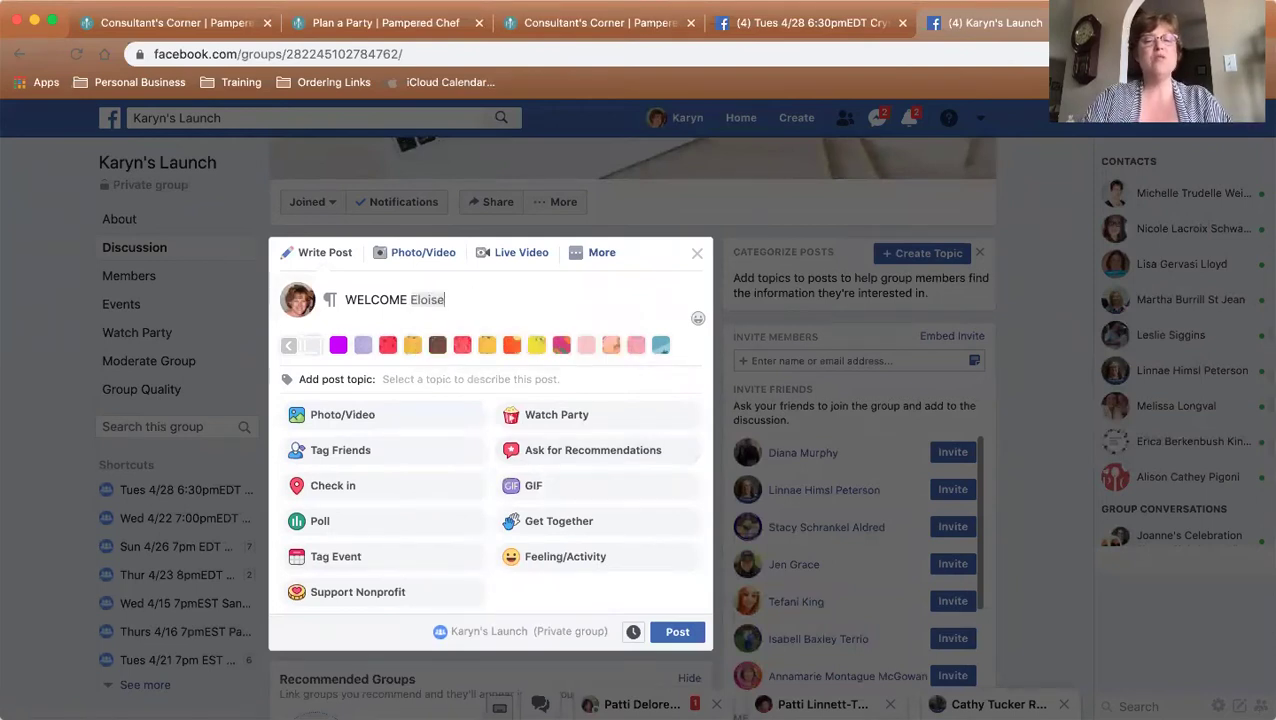
key(Return)
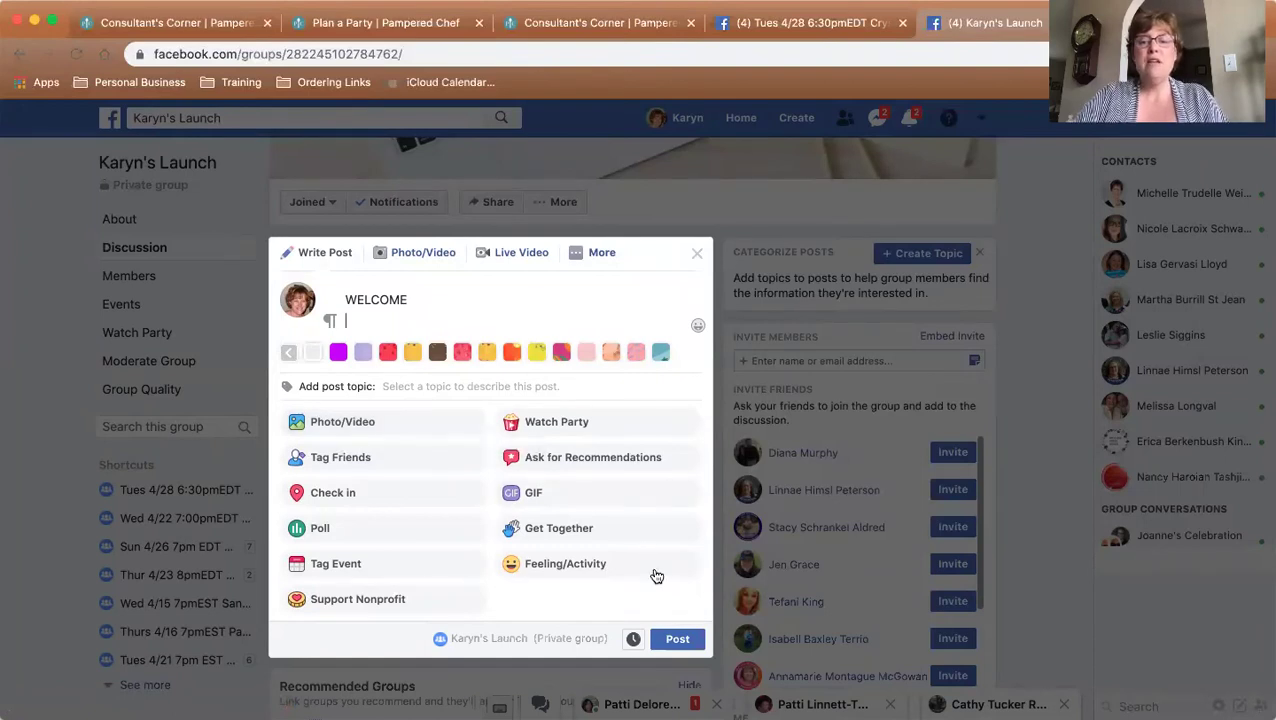
click(673, 641)
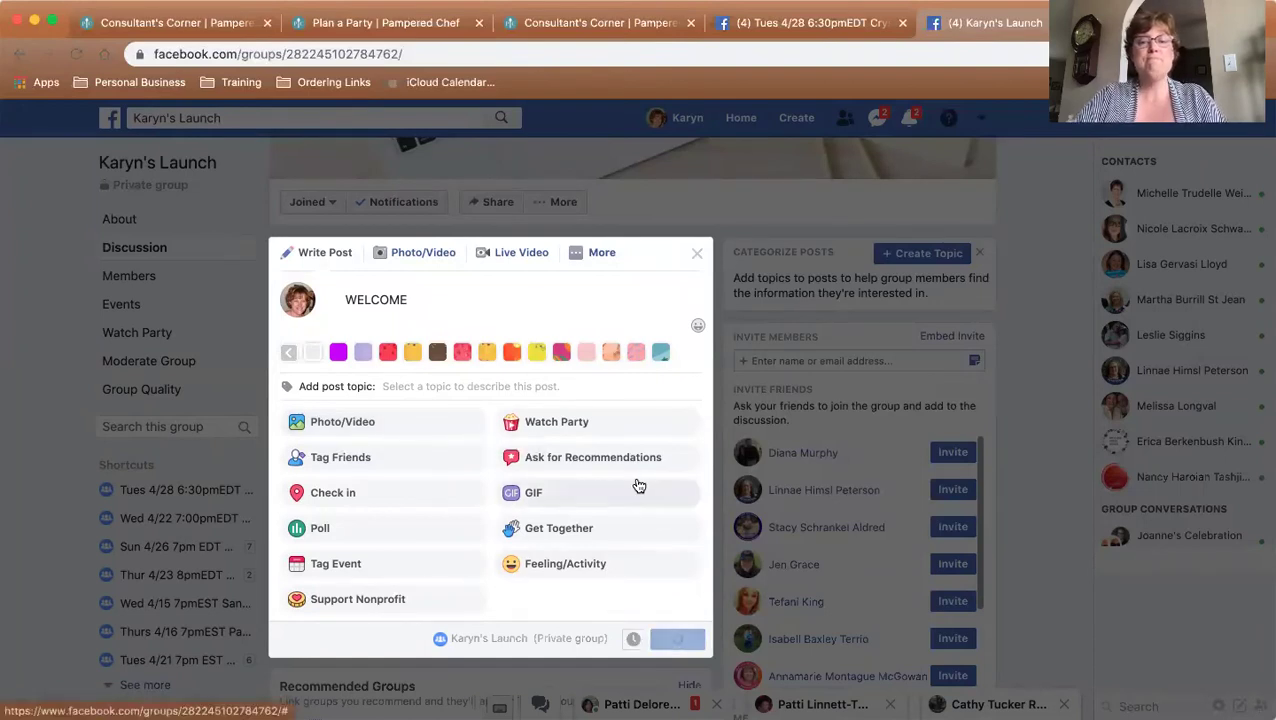
Mark the published WELCOME post as an announcement and check the group's Announcements section
scroll(638, 485, down, 2)
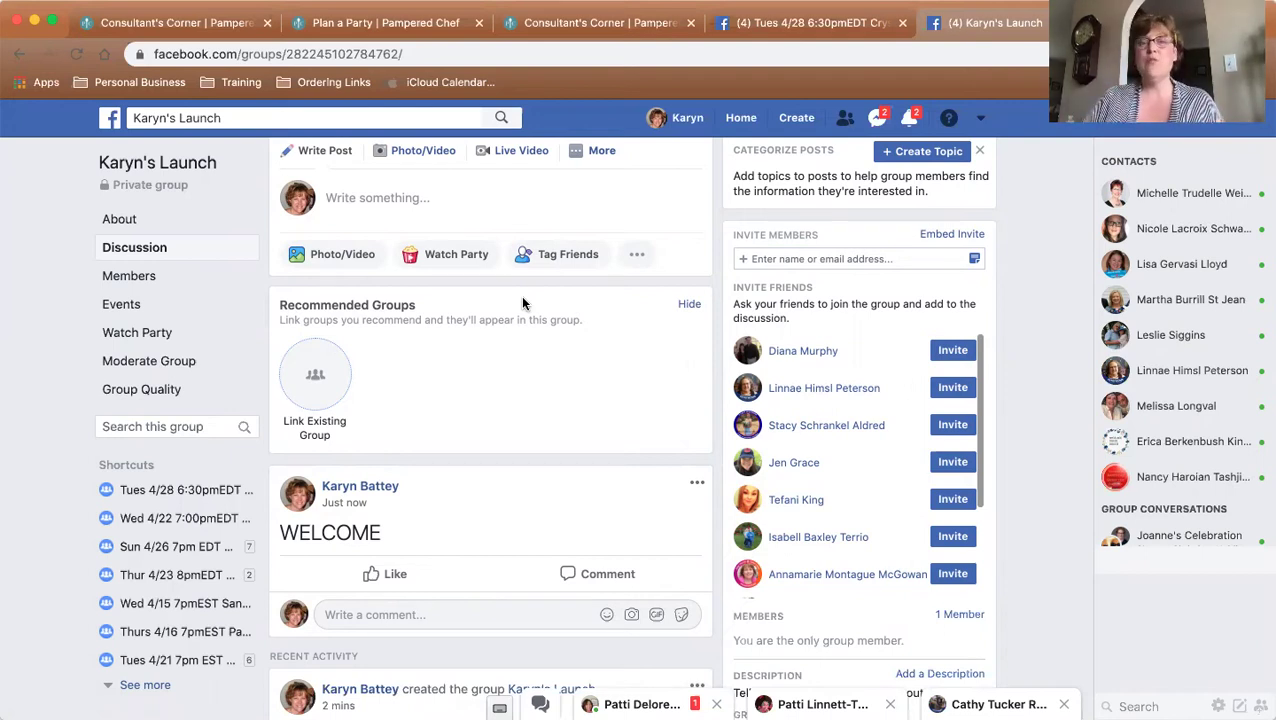
scroll(450, 343, down, 2)
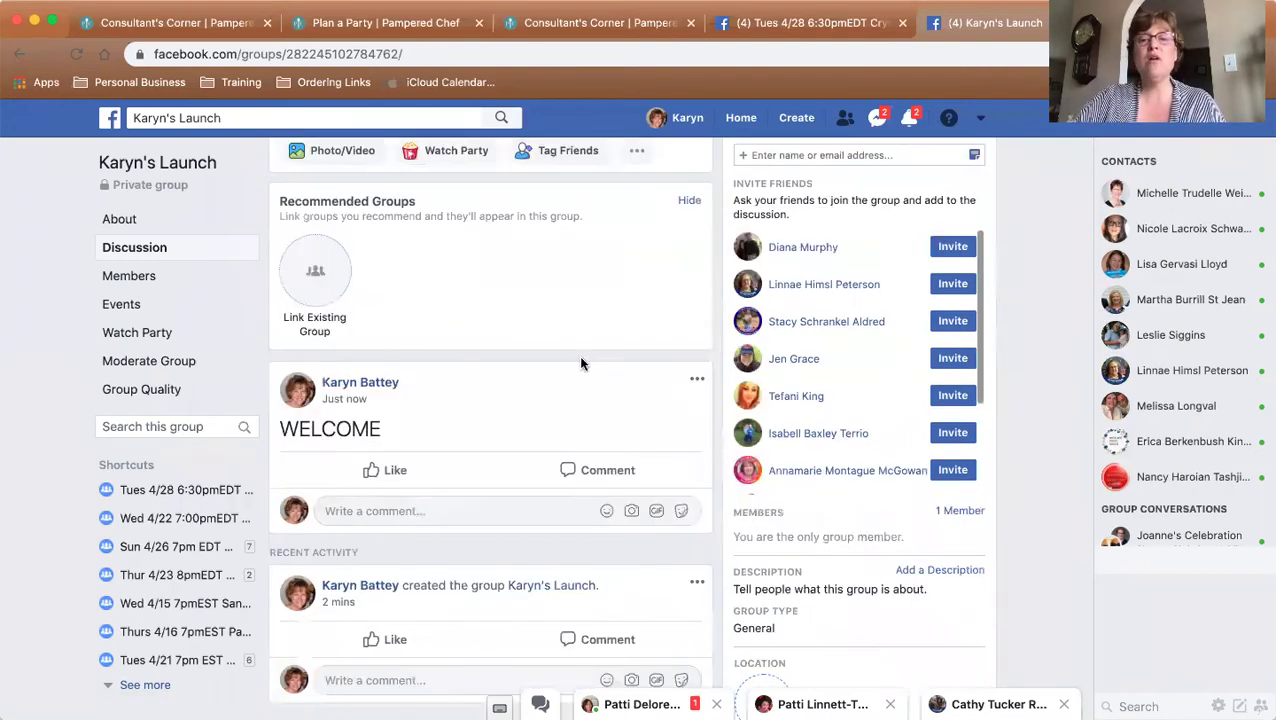
click(697, 384)
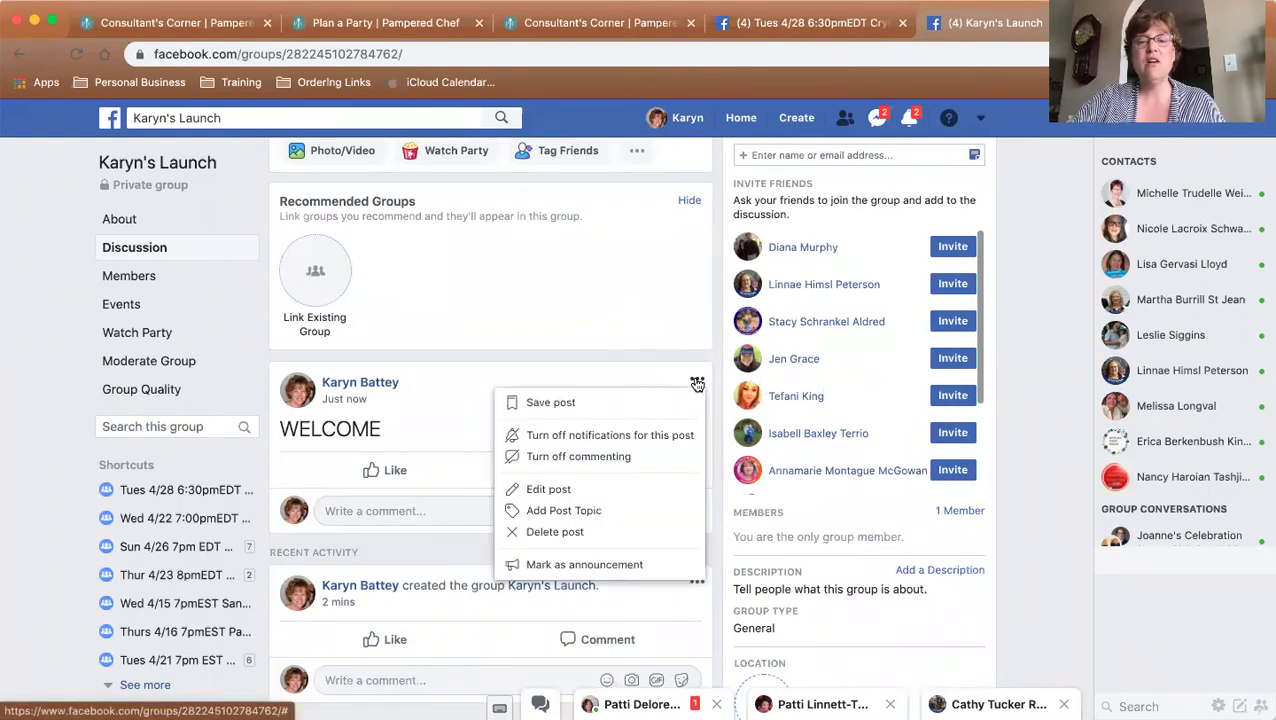
click(595, 570)
scroll(595, 572, down, 2)
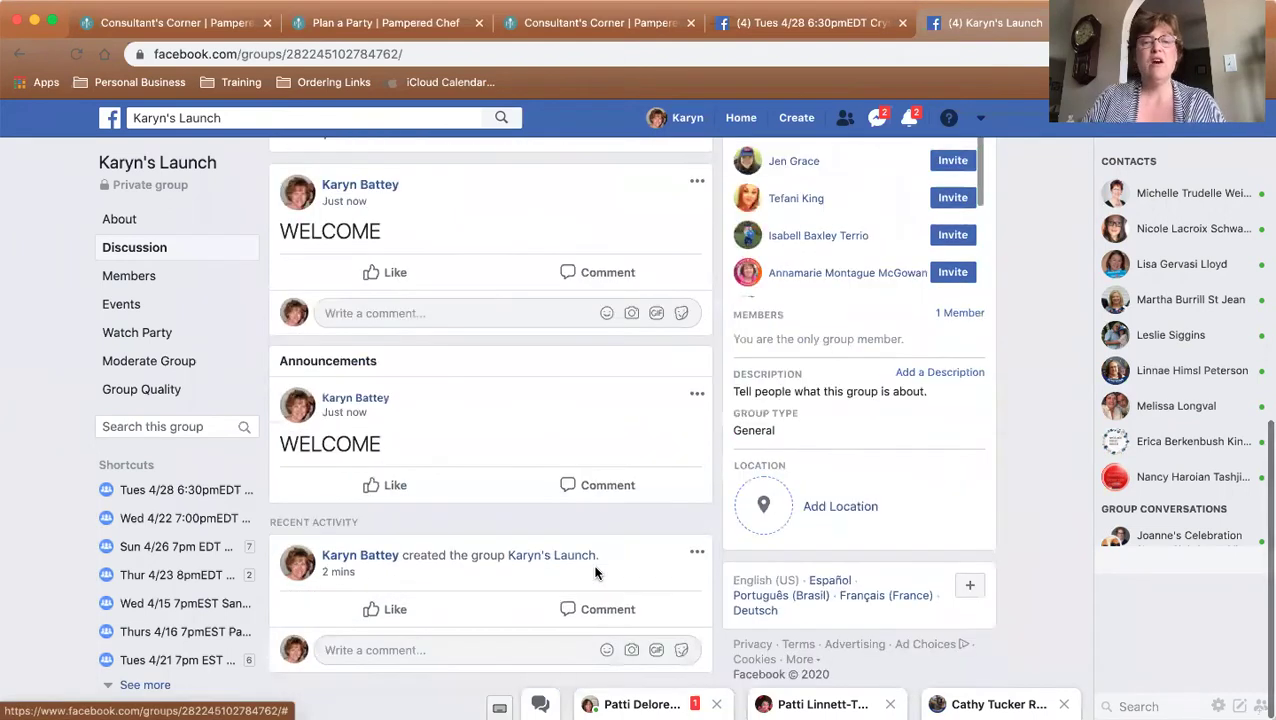
scroll(595, 572, up, 1)
scroll(595, 572, up, 1)
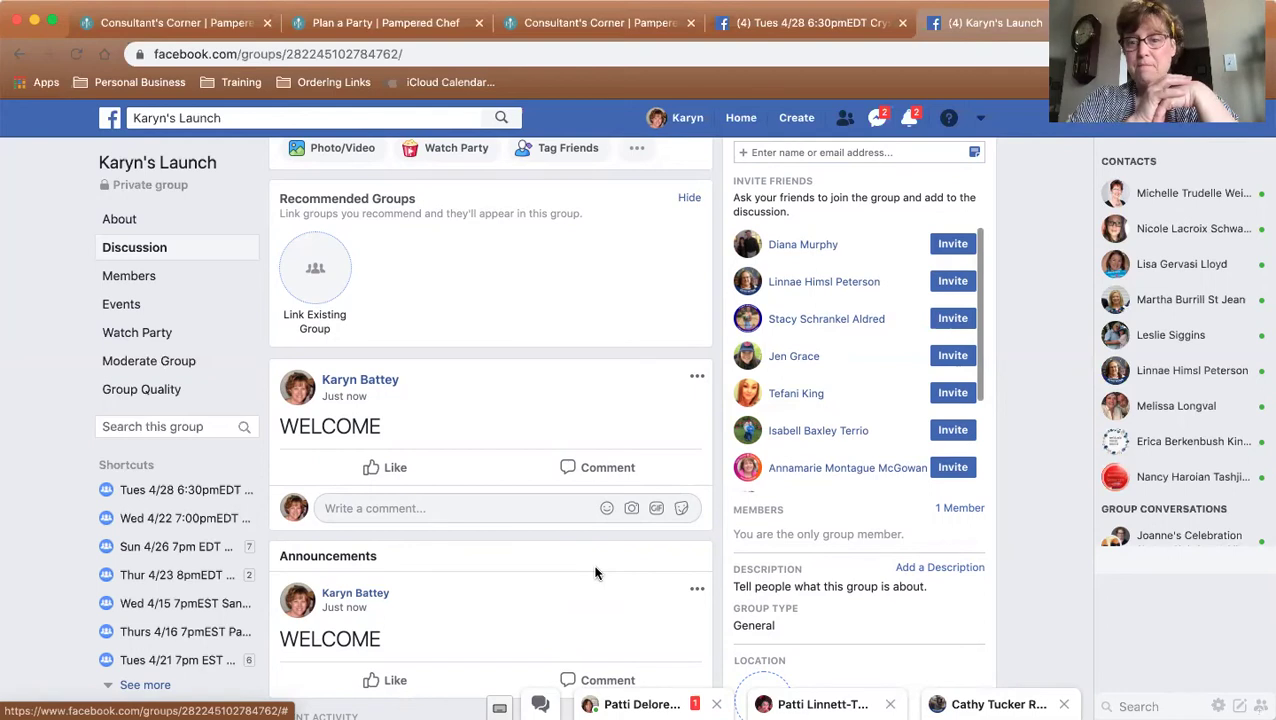
Open the friend suggestions for inviting members, close them without choosing anyone, and look over the Invite Friends list
scroll(595, 572, up, 5)
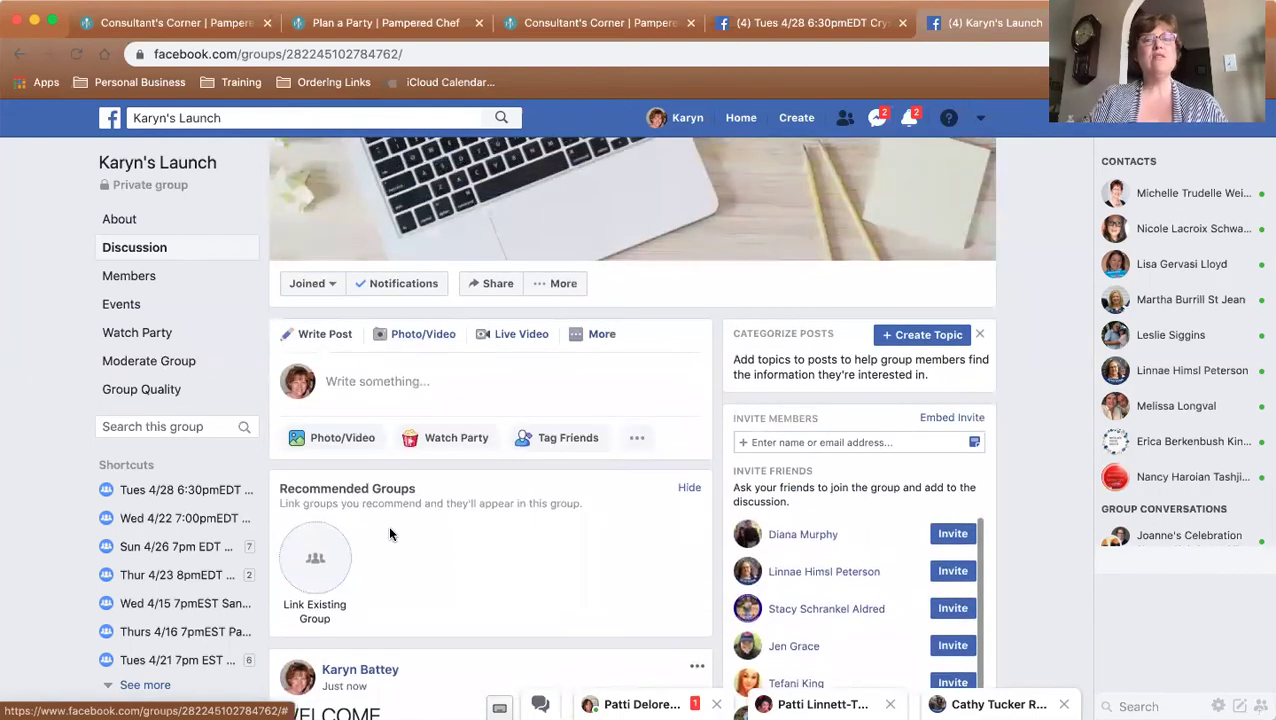
scroll(388, 524, up, 1)
scroll(388, 524, down, 3)
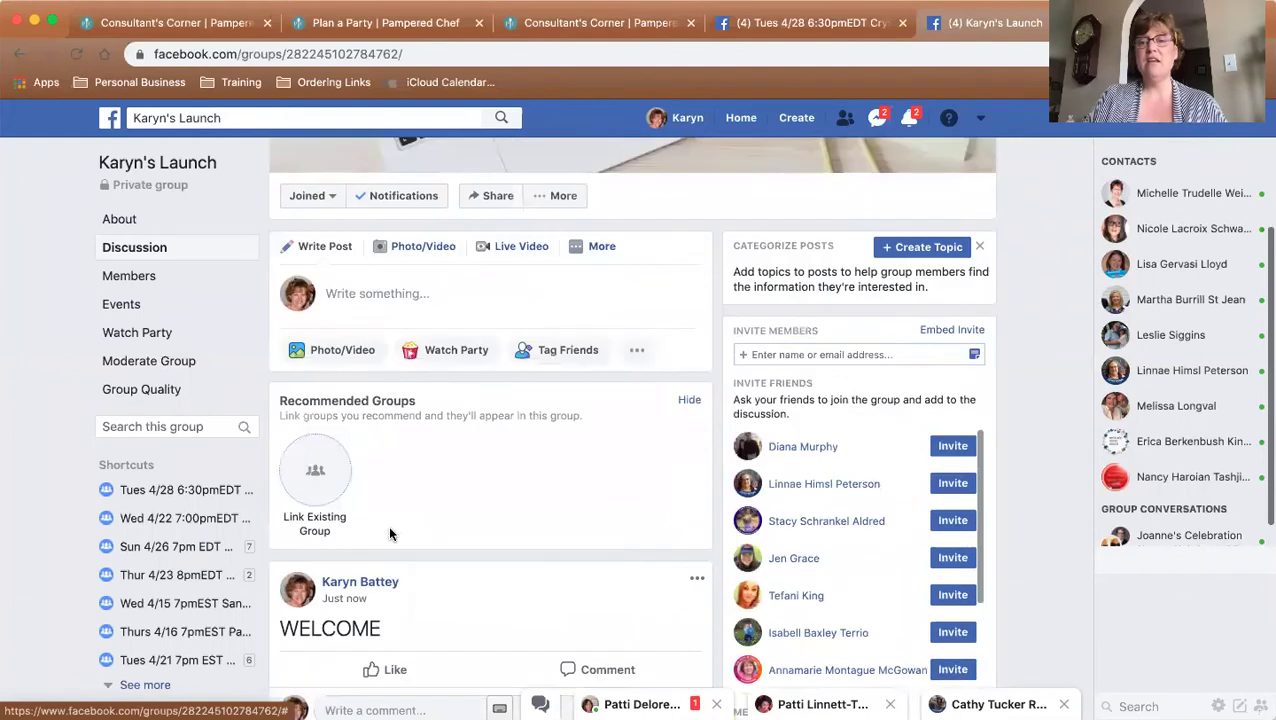
click(777, 353)
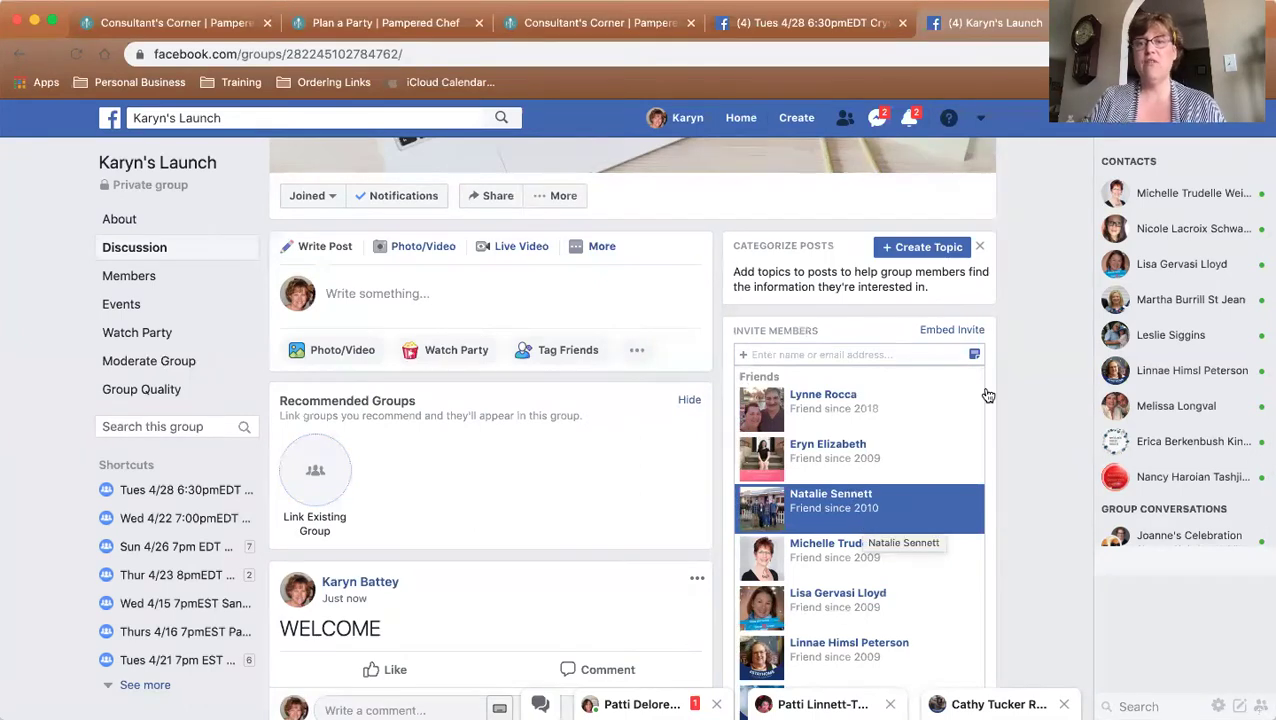
click(1027, 354)
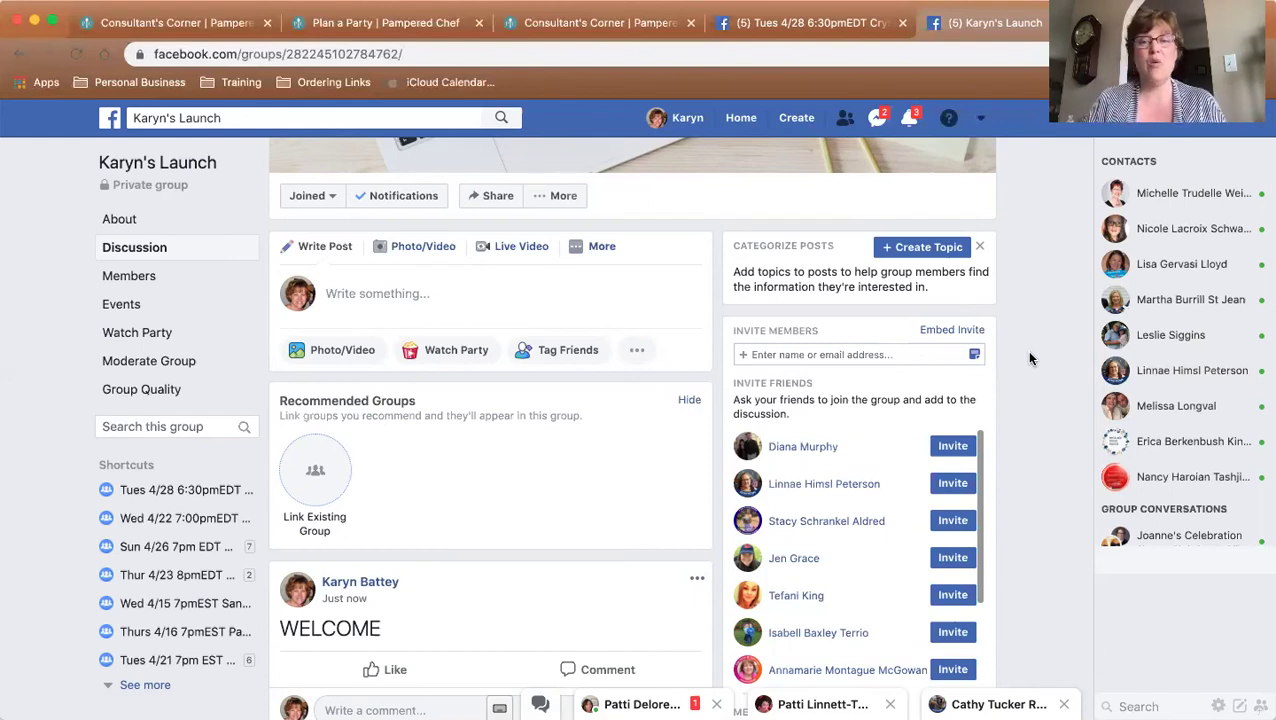
scroll(868, 362, down, 2)
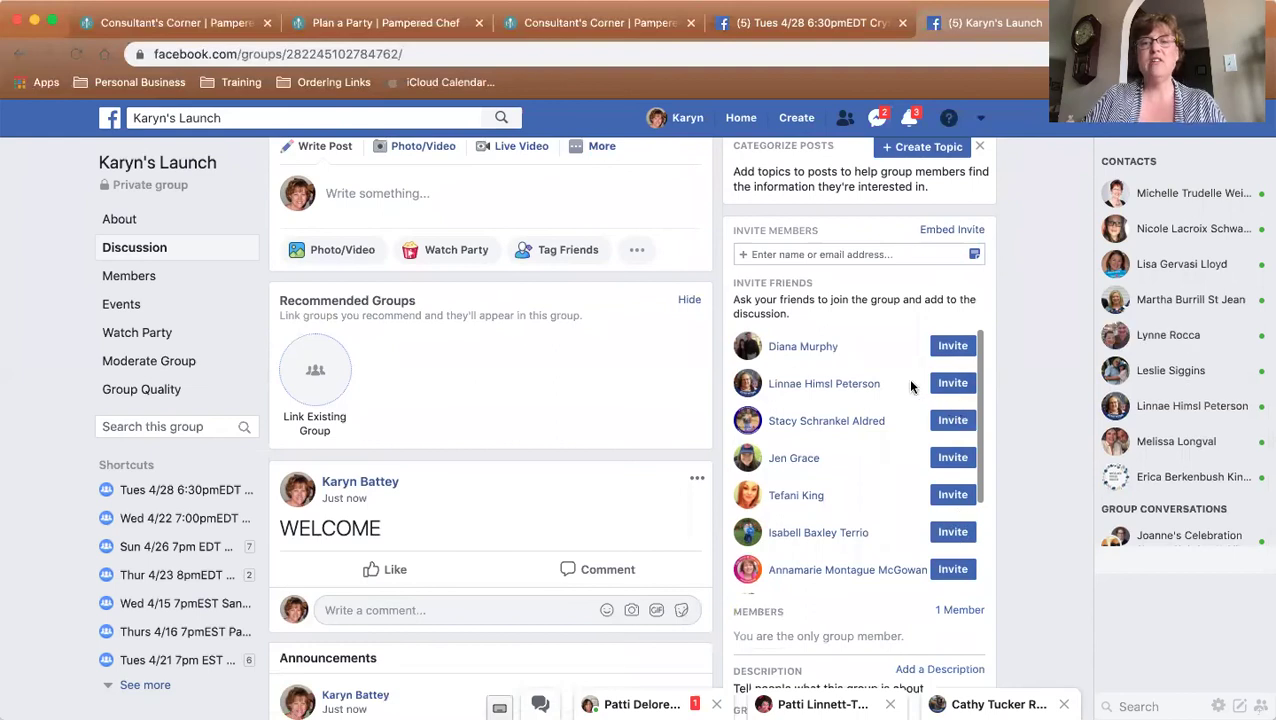
scroll(1040, 343, up, 3)
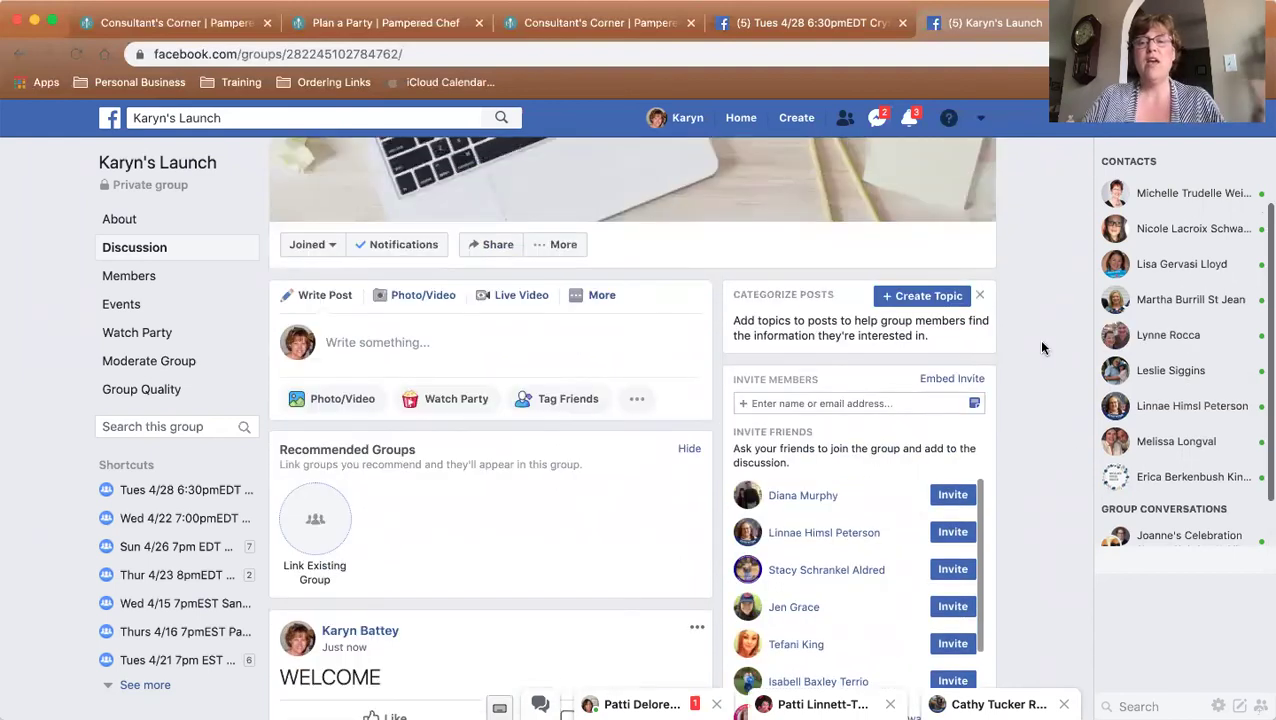